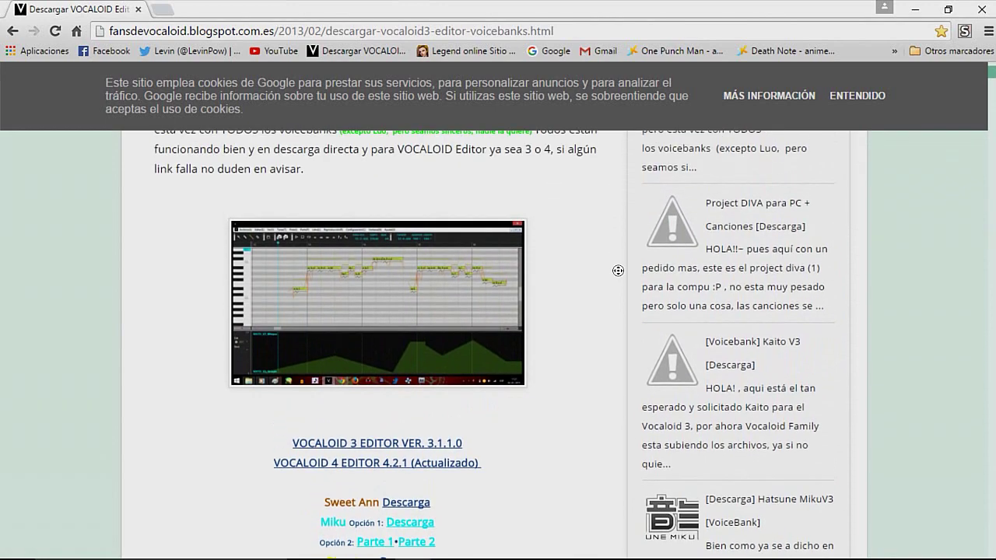
- Download the V4FE_4.2.1.rar archive from MediaFire through the blog's VOCALOID 4 EDITOR 4.2.1 link
scroll(615, 264, down, 3)
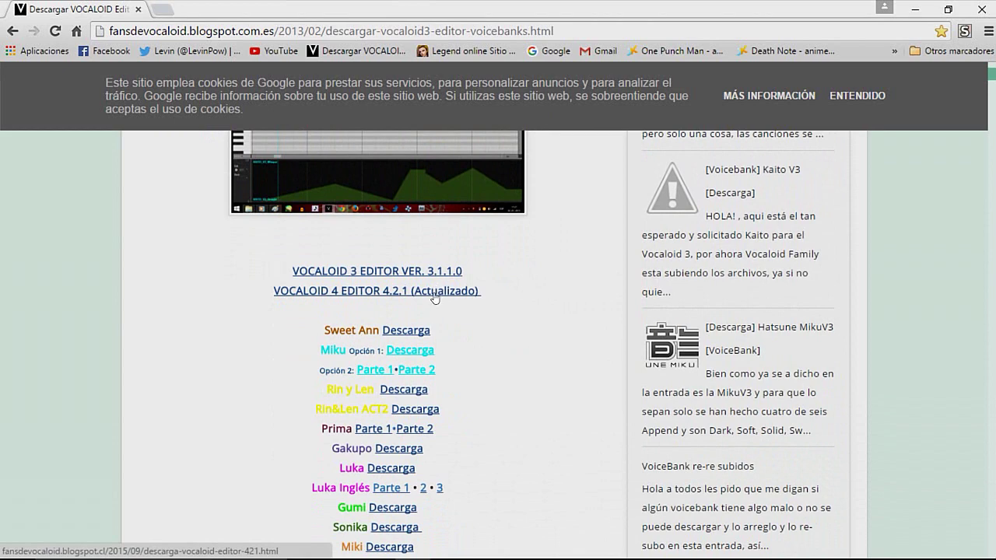
click(434, 300)
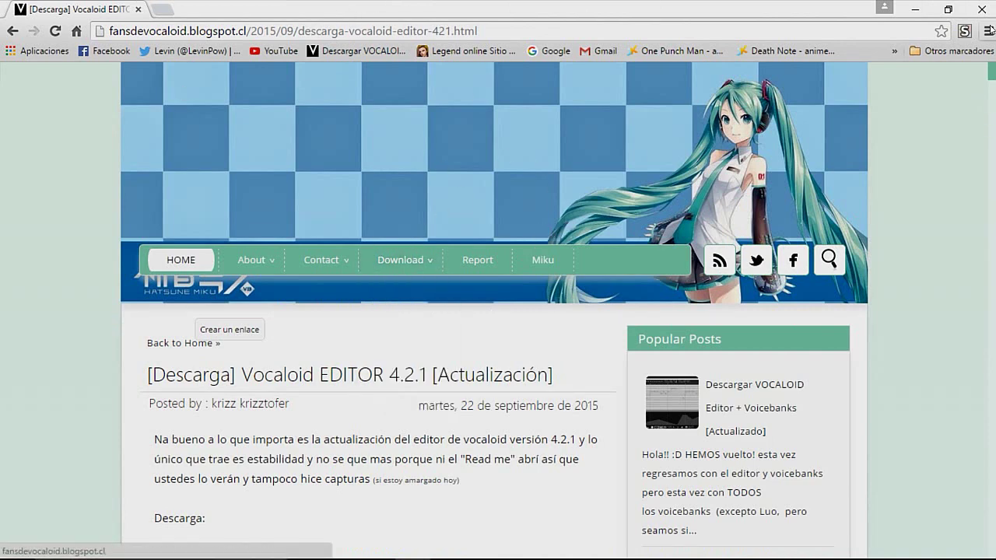
scroll(993, 72, down, 3)
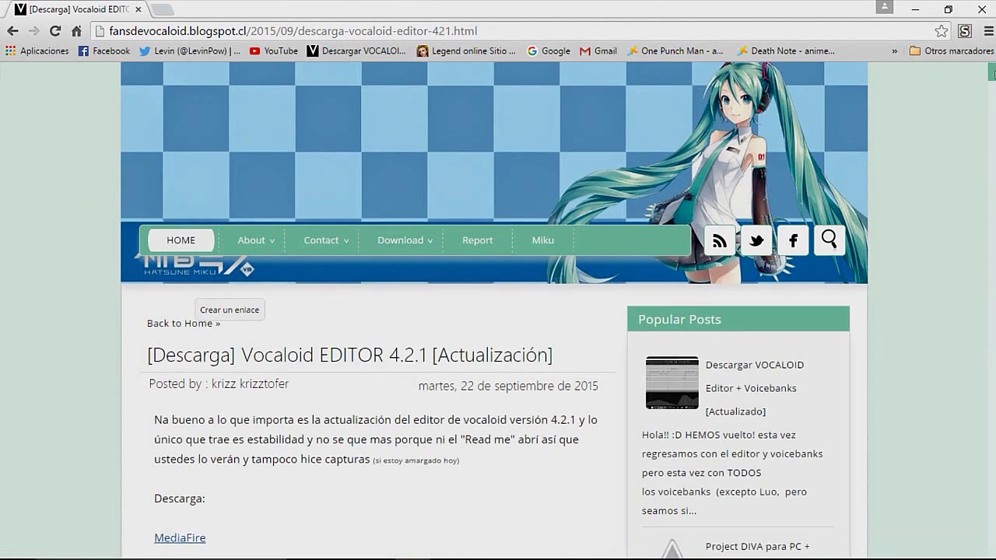
scroll(993, 74, down, 1)
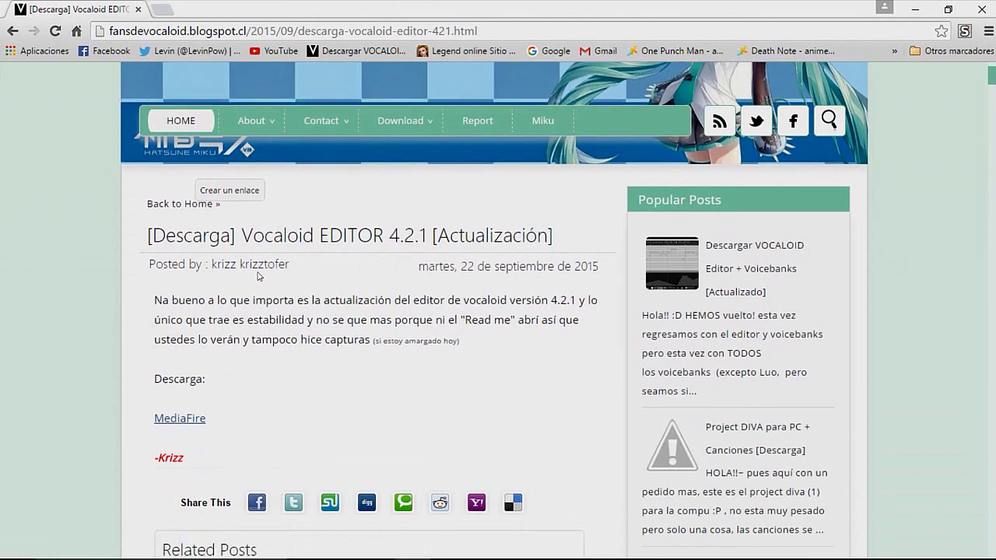
click(165, 421)
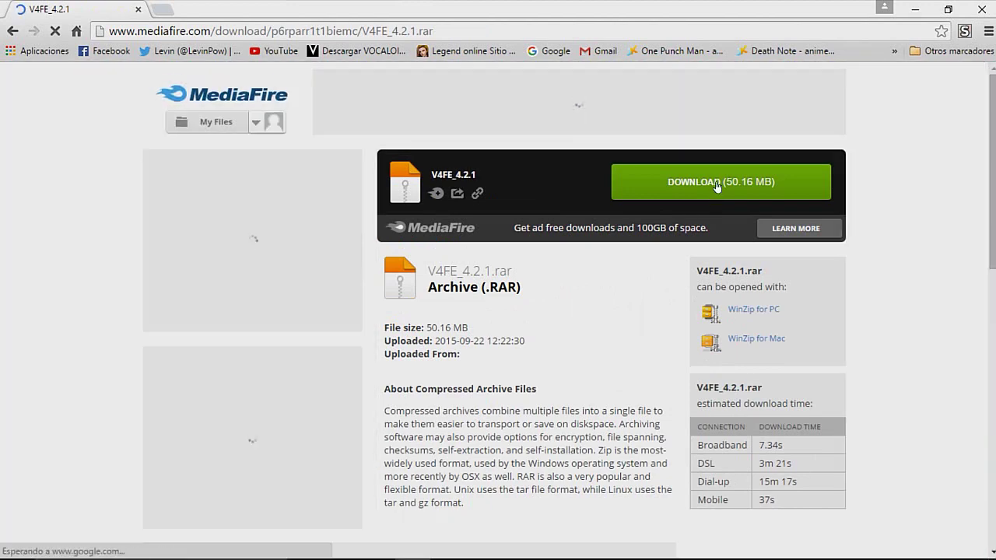
click(716, 185)
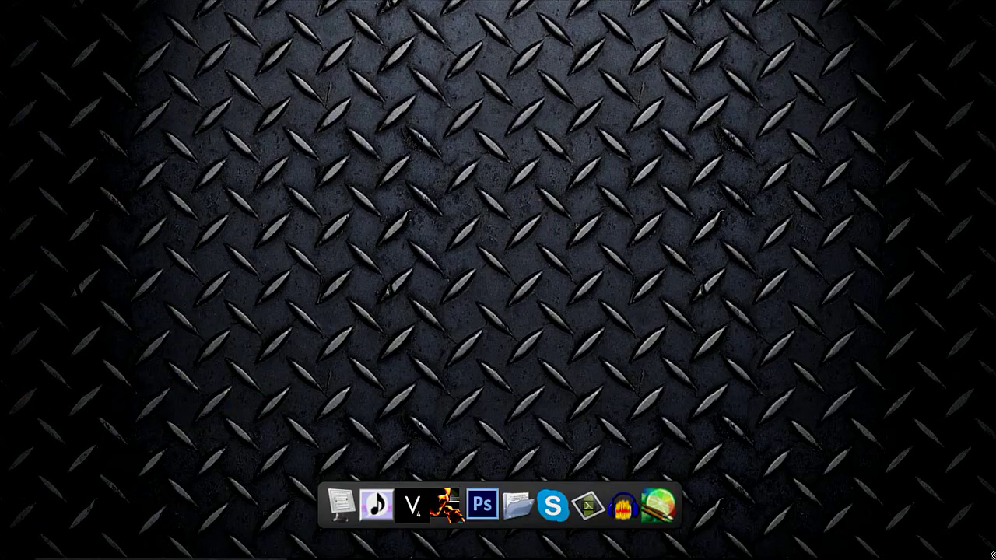
- Separate the two desktop archives, placing Nekomura_Iroha_V4 in the far upper corner, and extract V4FE_4.2.1 onto the desktop
drag(993, 554, 525, 132)
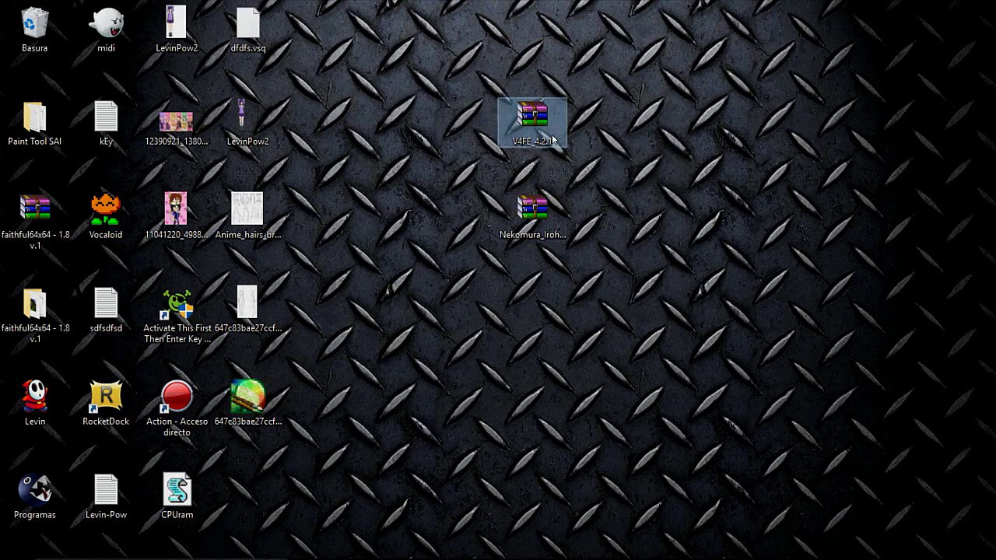
drag(553, 138, 412, 228)
drag(537, 220, 949, 28)
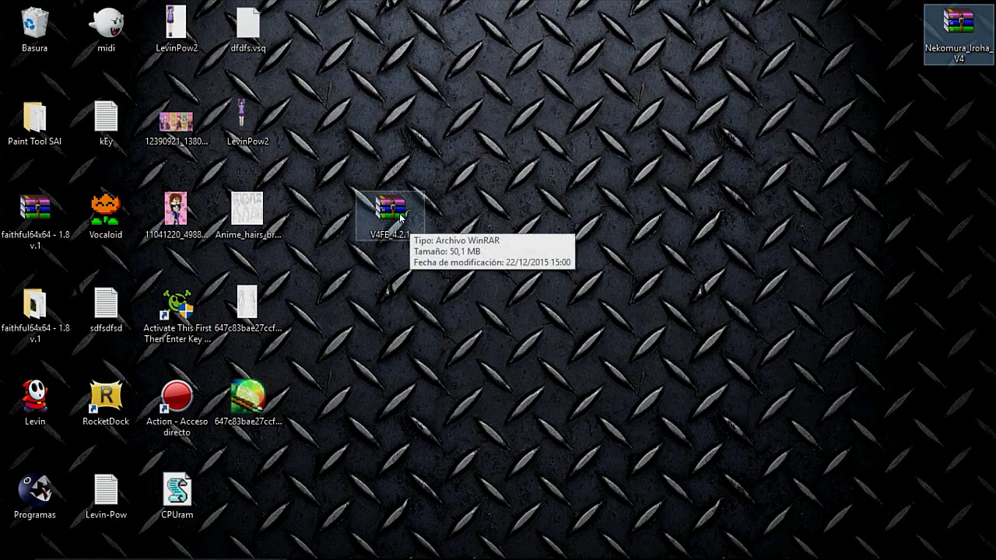
right_click(399, 214)
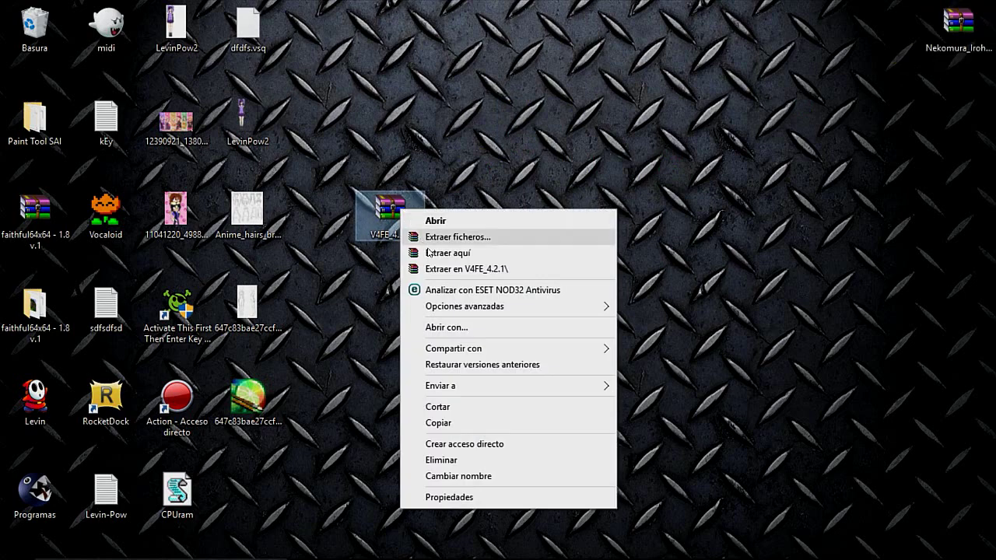
click(431, 254)
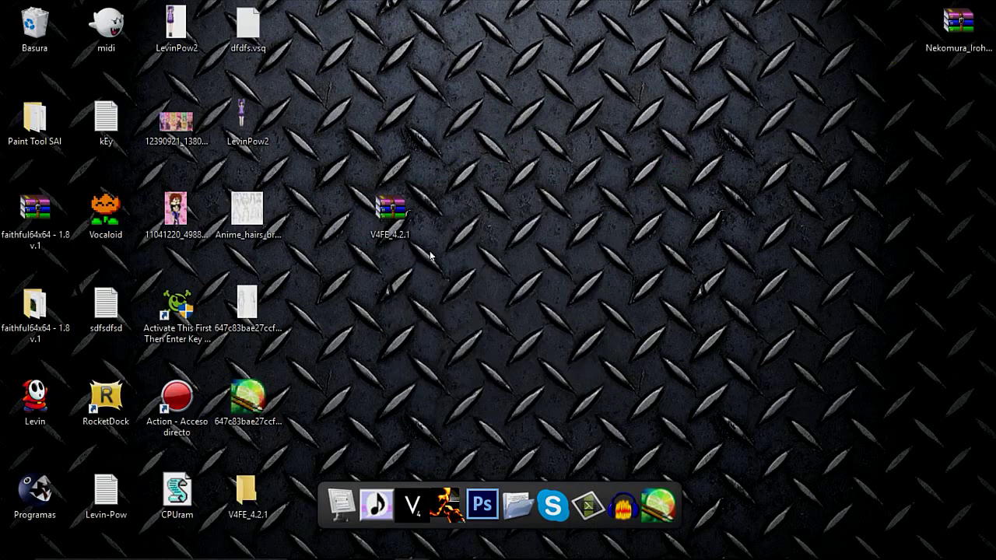
- Discard the V4FE_4.2.1 archive in the recycle bin and open the extracted folder from the middle of the desktop
drag(389, 209, 17, 43)
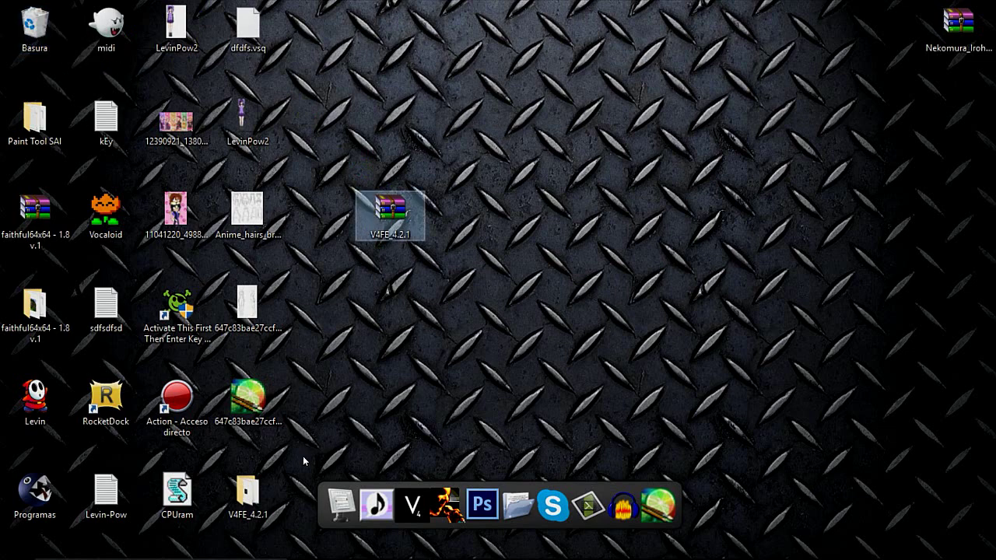
drag(251, 489, 470, 301)
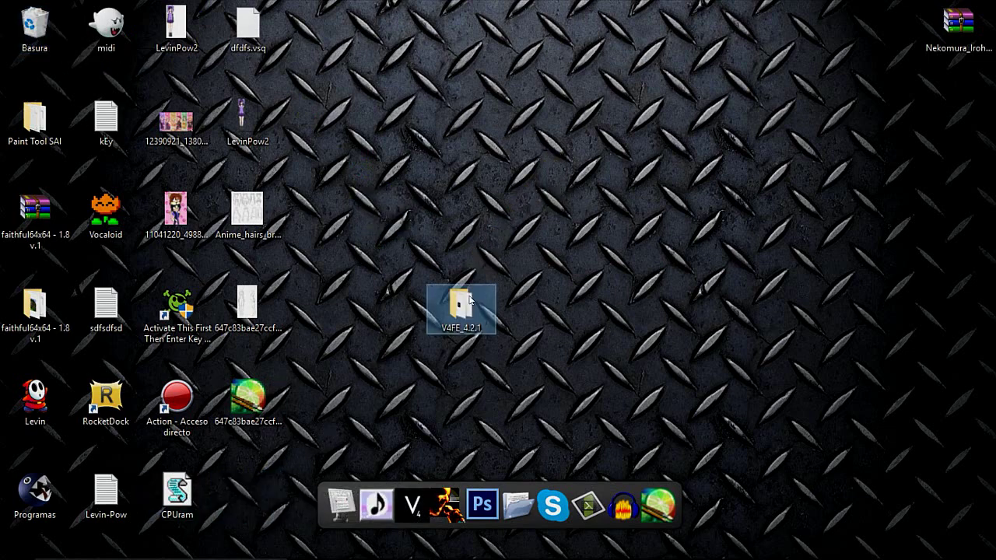
double_click(465, 304)
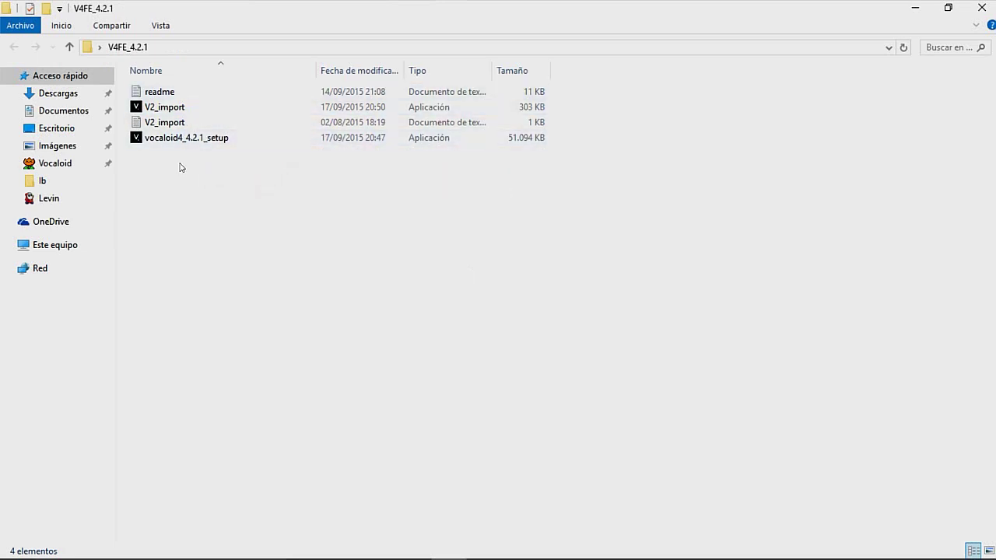
- Read the readme and V2_import text files in the V4FE_4.2.1 folder, closing each one after viewing
double_click(177, 92)
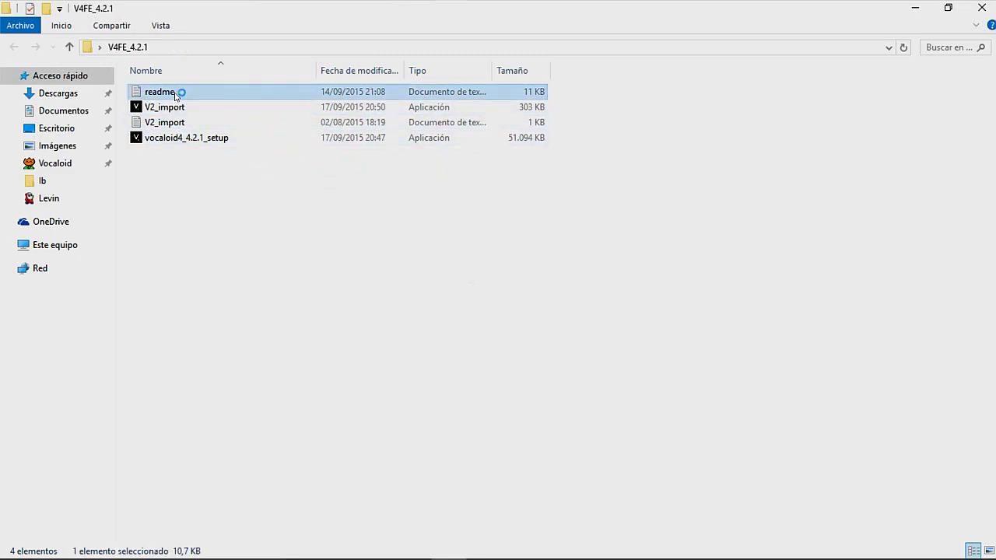
scroll(670, 155, down, 10)
scroll(670, 156, up, 10)
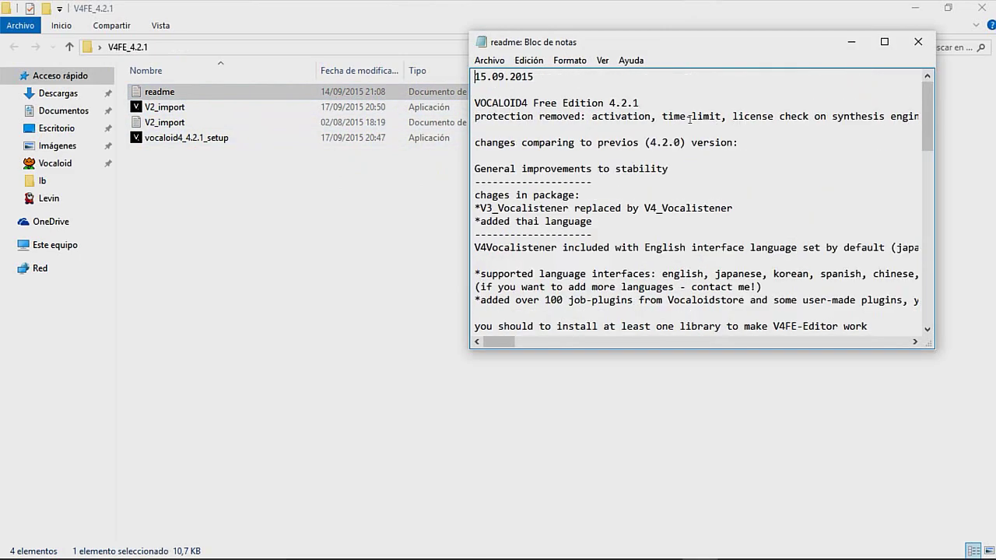
click(916, 42)
double_click(405, 125)
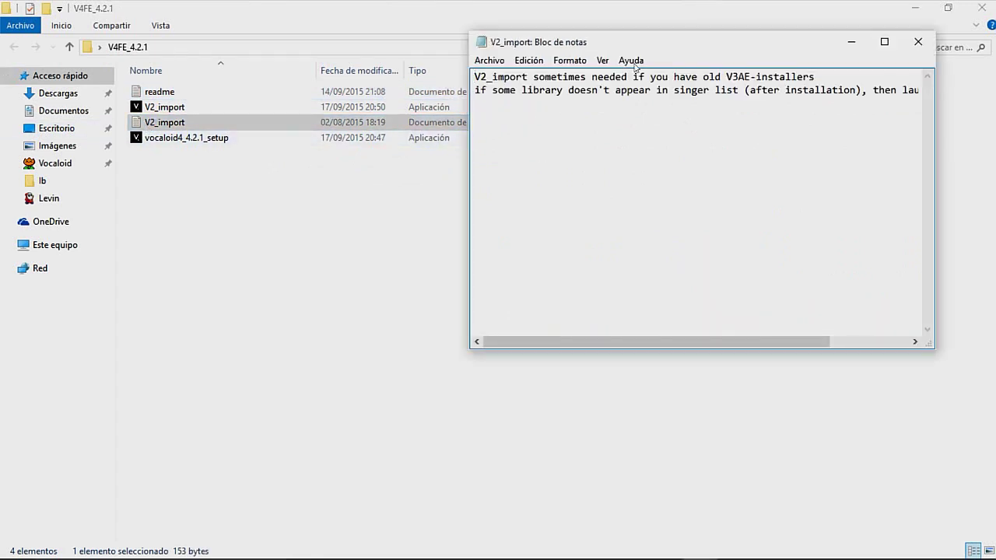
click(884, 42)
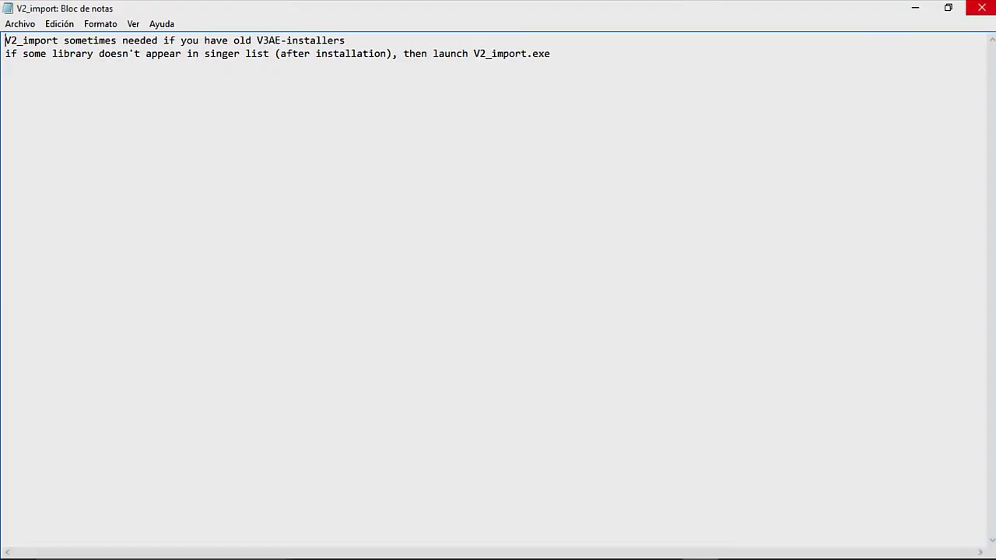
click(982, 7)
click(170, 111)
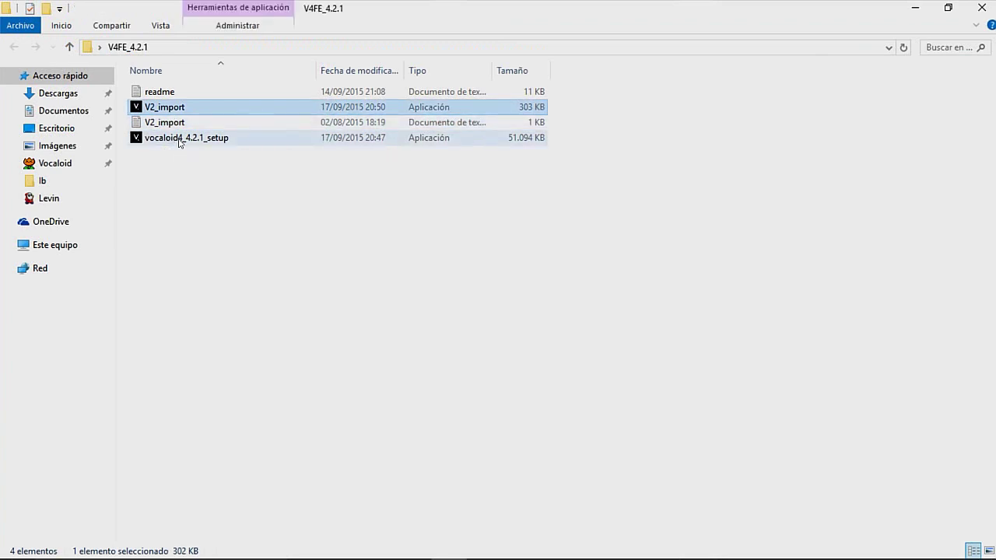
click(179, 140)
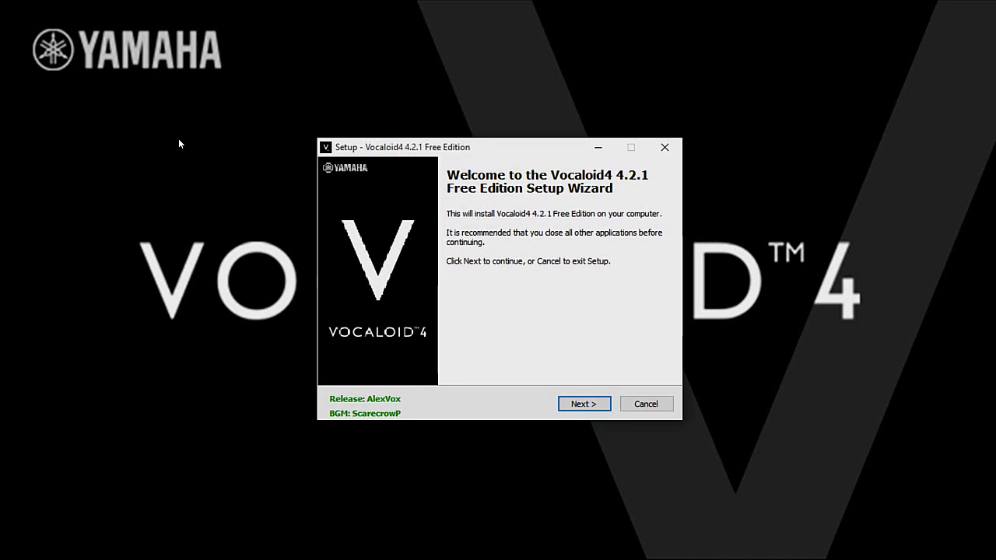
mouse_move(393, 148)
mouse_down()
mouse_move(296, 101)
mouse_move(384, 91)
mouse_move(422, 151)
mouse_move(398, 148)
mouse_up()
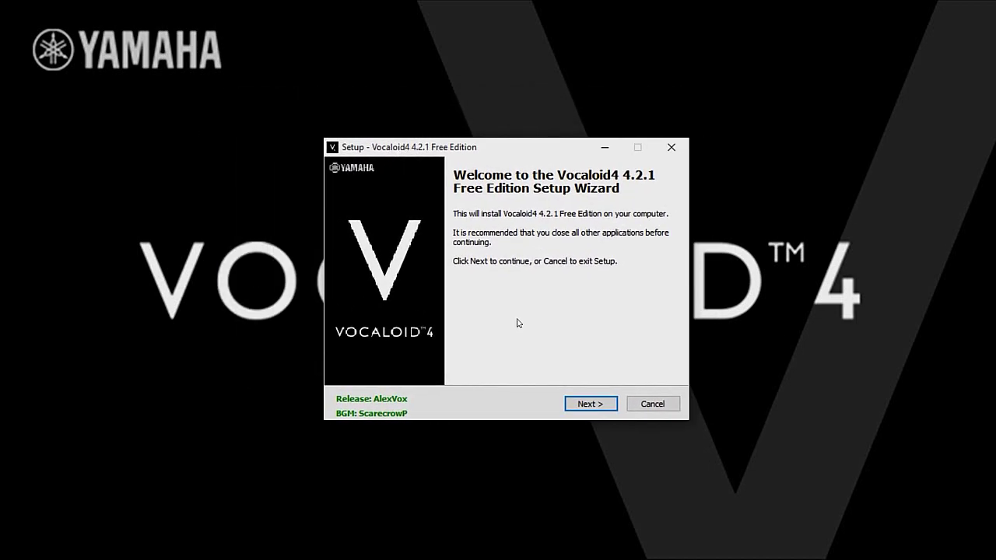
click(636, 405)
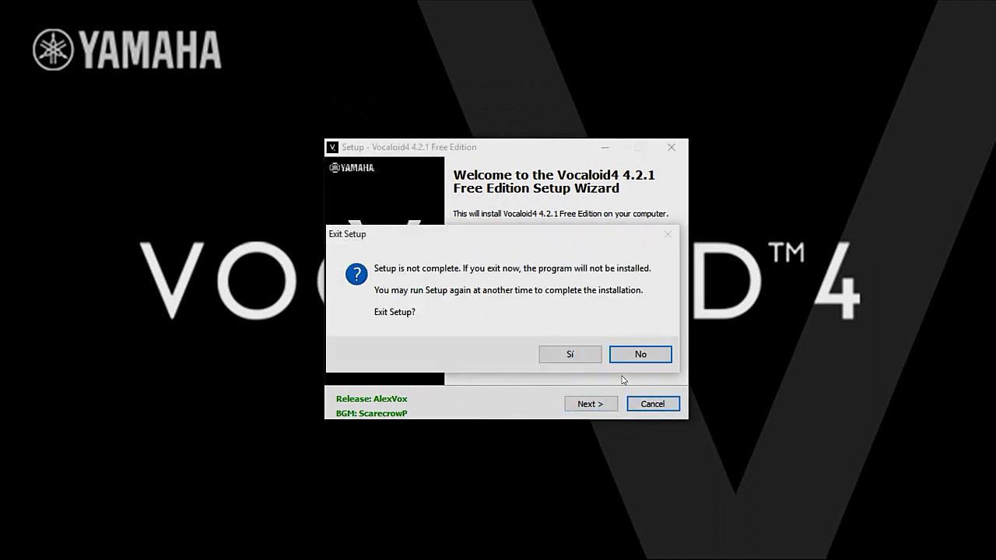
click(570, 356)
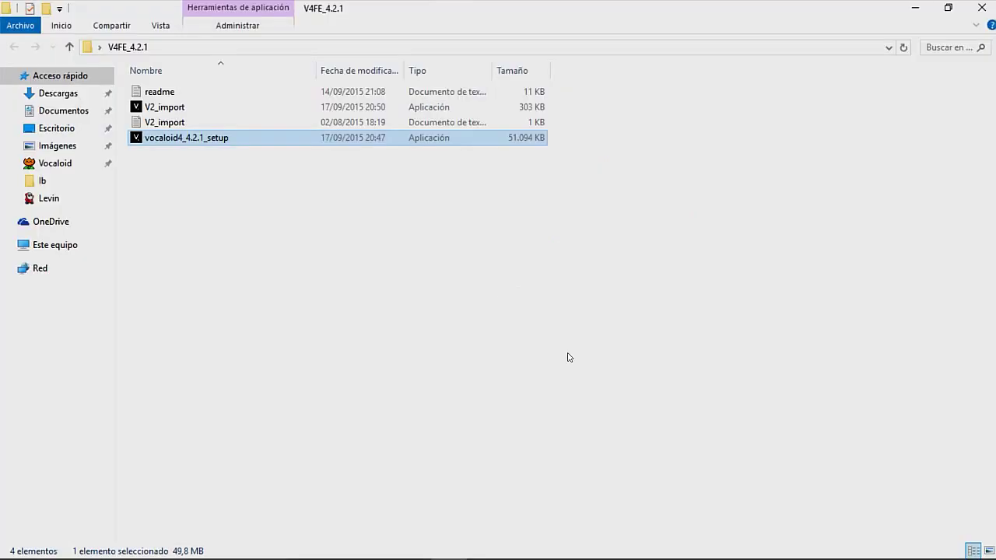
- Run the V2_import application and complete its Activation installation
double_click(184, 106)
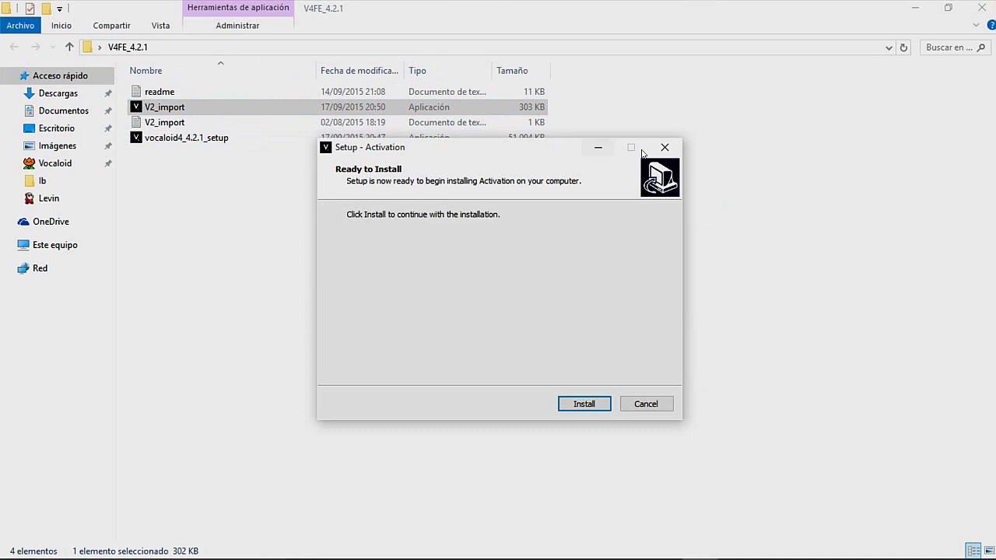
click(146, 107)
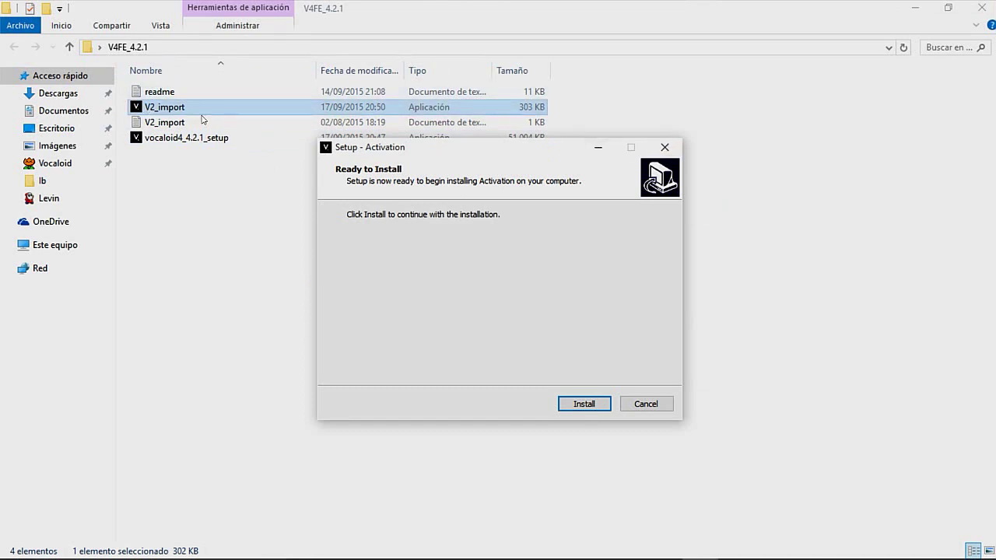
click(449, 167)
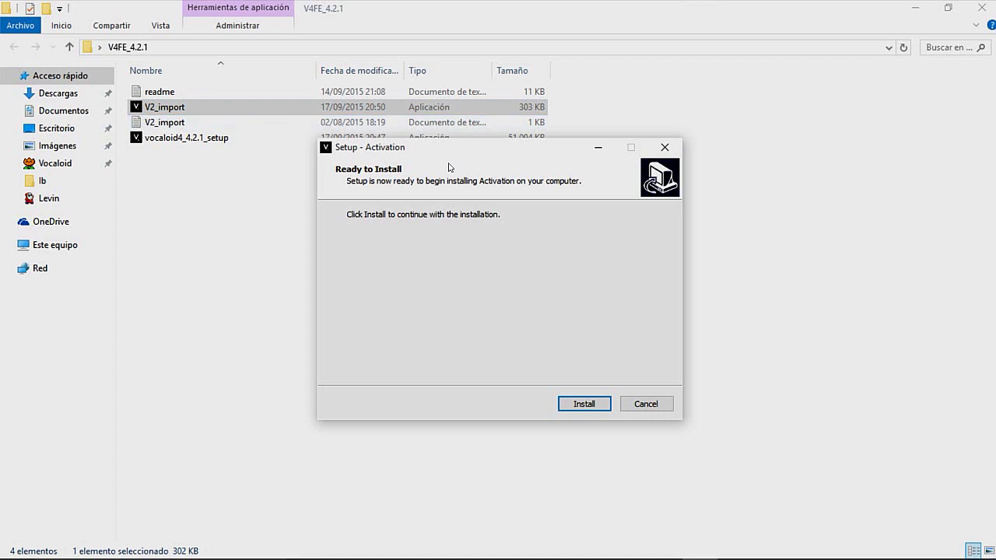
click(582, 406)
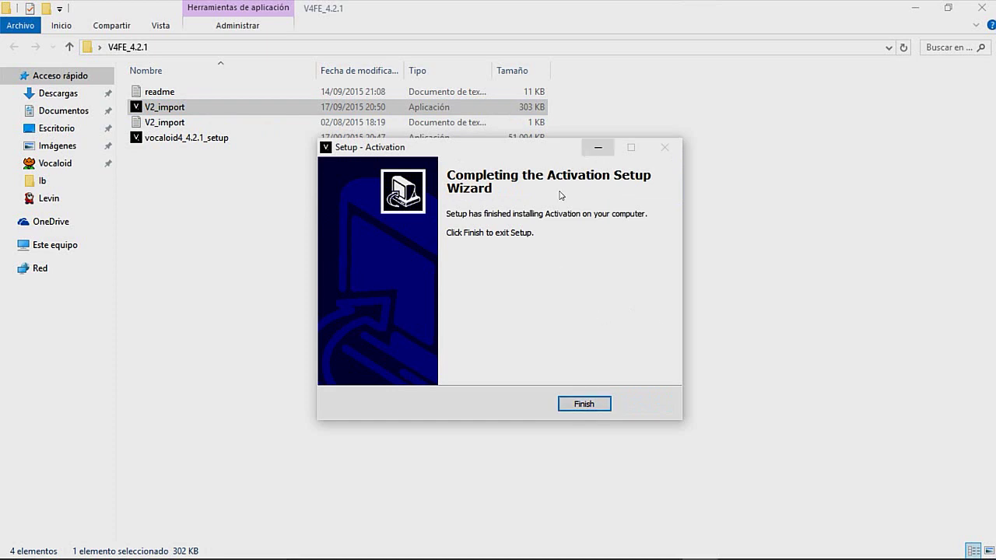
click(584, 404)
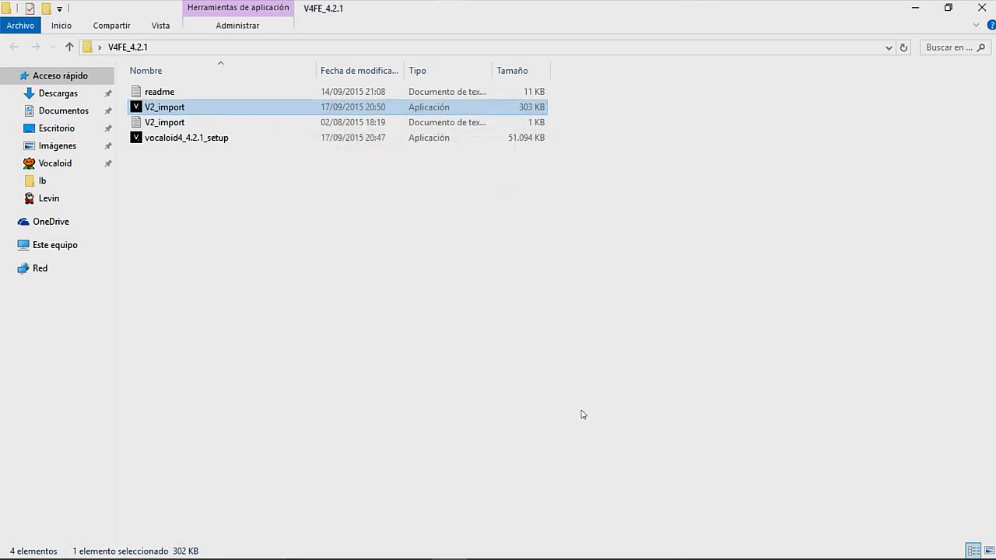
- Discard the V4FE_4.2.1 folder in the recycle bin and place the Nekomura_Iroha_V4 archive beside the other desktop files
click(974, 7)
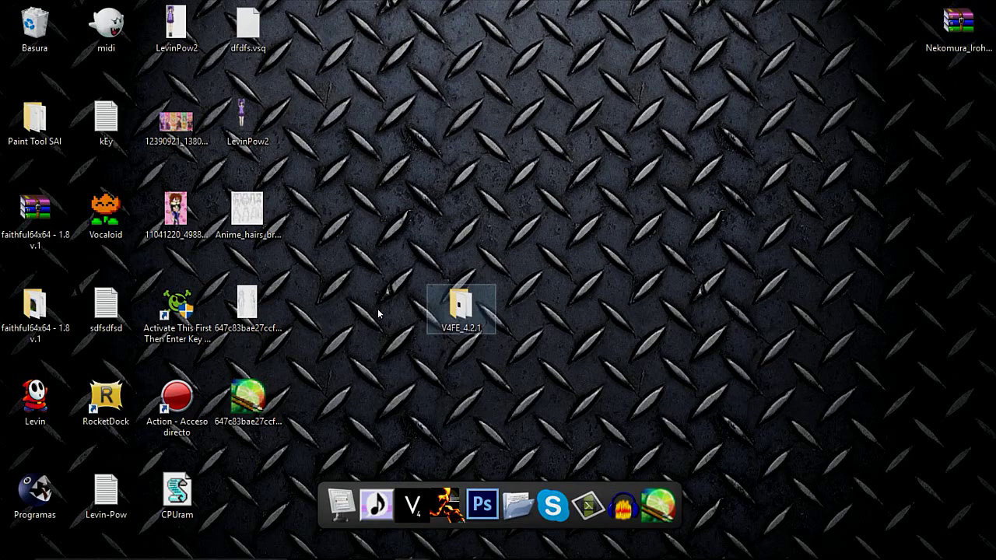
drag(487, 303, 34, 28)
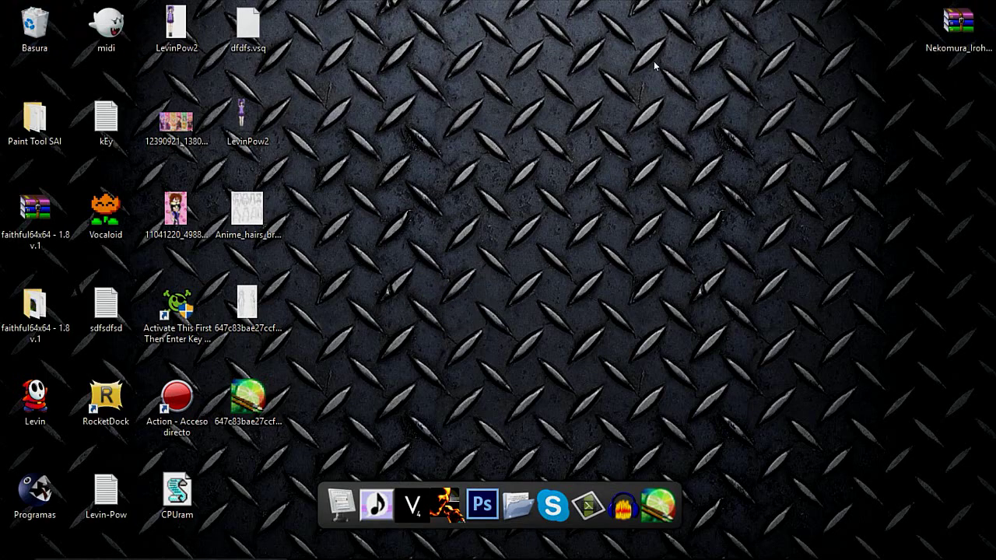
click(412, 498)
drag(958, 21, 327, 23)
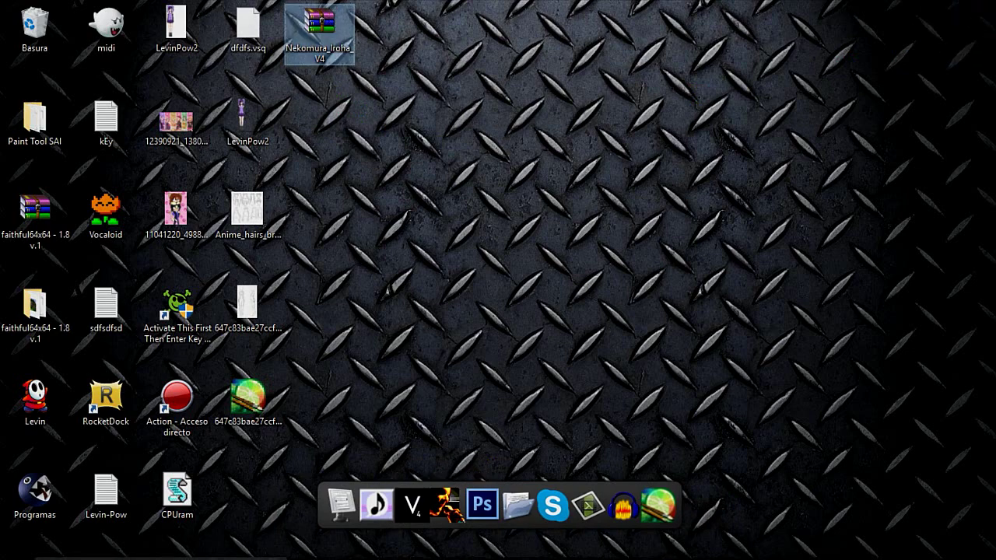
- Switch to Chrome, return to the blog page listing the voicebank downloads, and close the Alibaba pop-up window
mouse_move(413, 546)
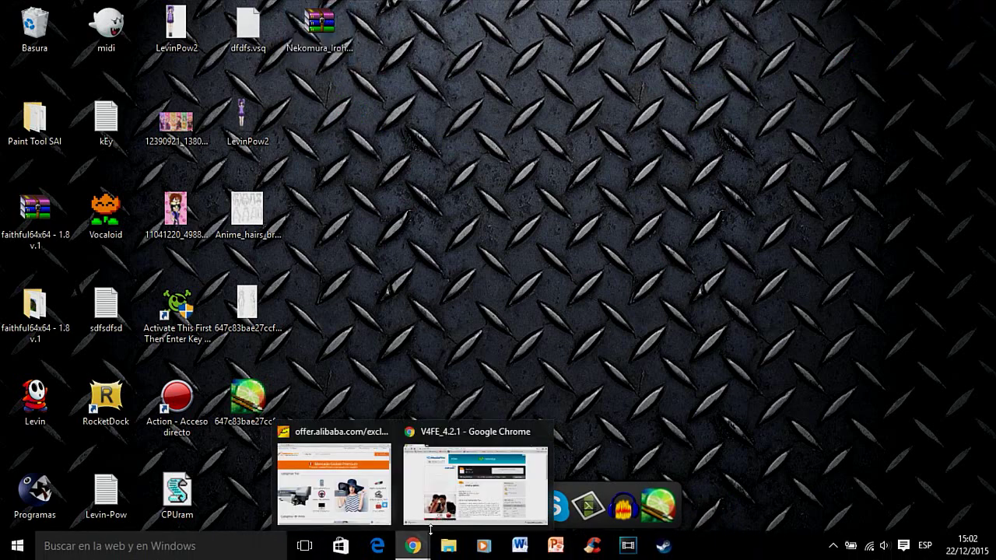
click(445, 513)
key(alt+Left)
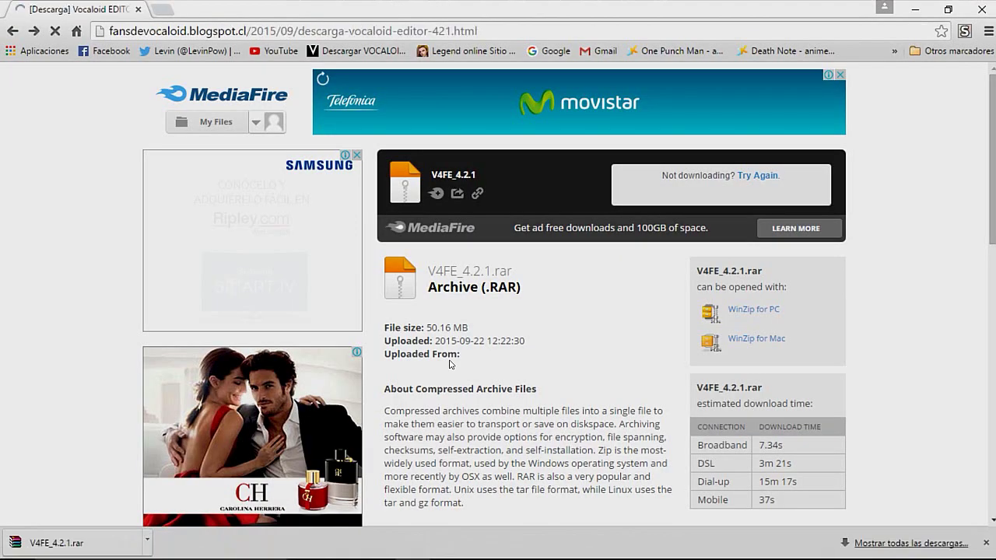
key(alt+Left)
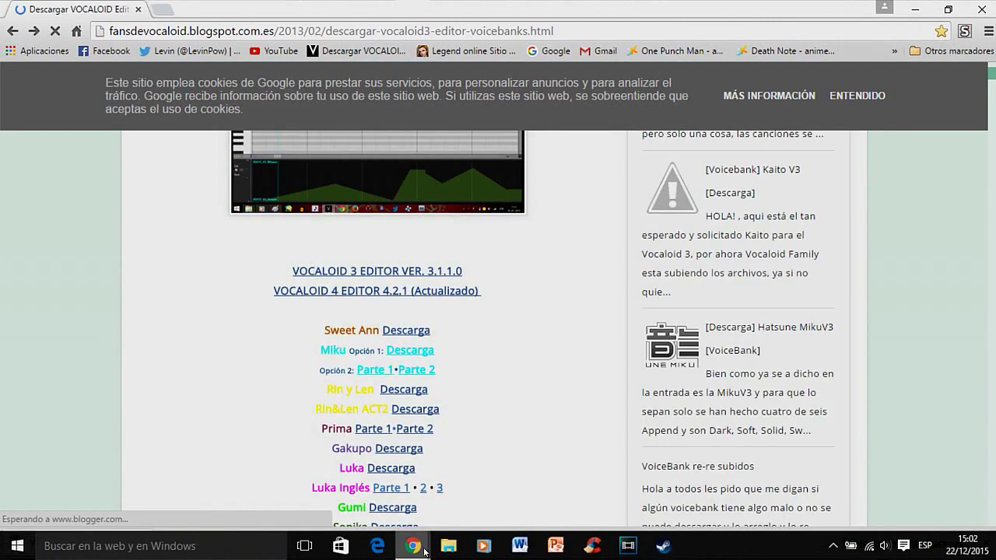
mouse_move(413, 546)
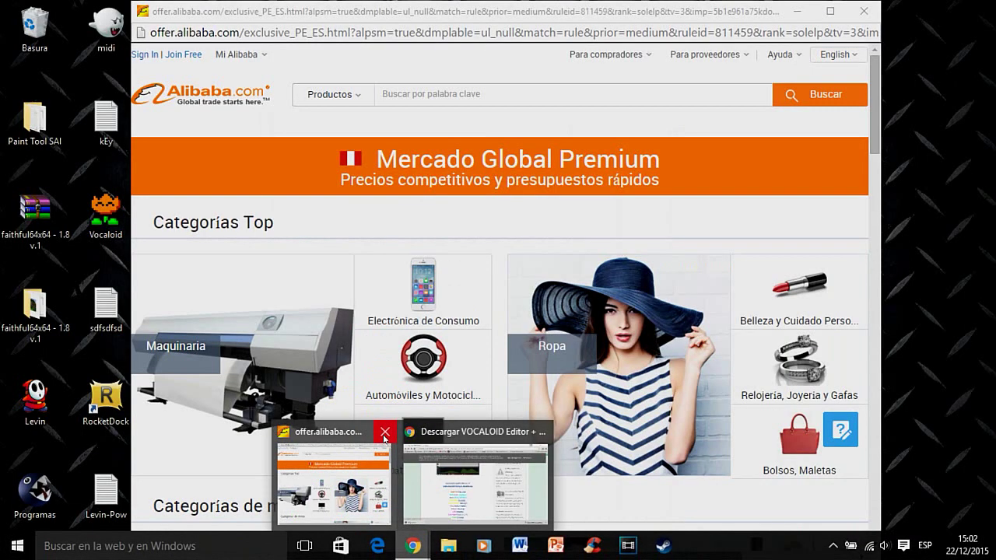
click(384, 431)
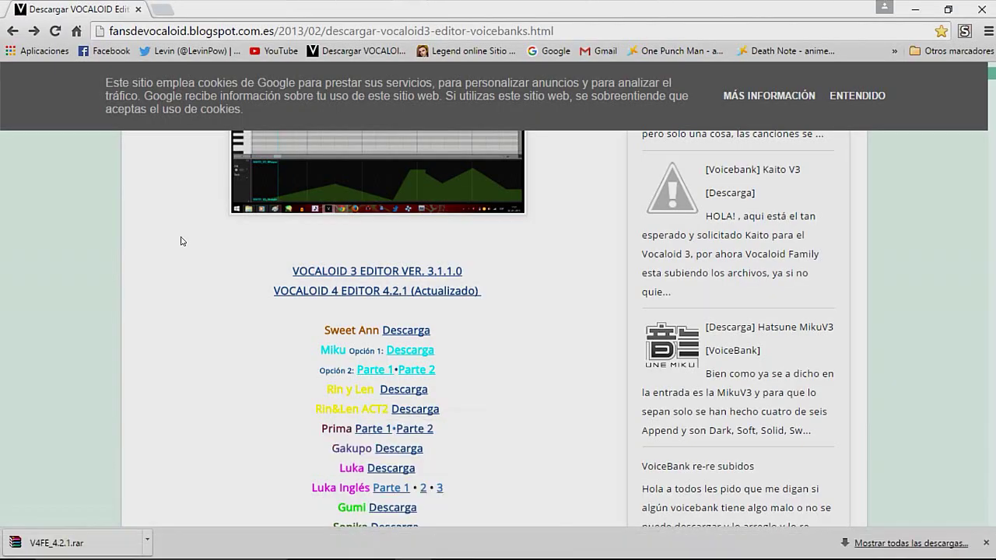
- Find Nekomura IrohaV4 in the blog's voicebank list and open its download post
middle_click(184, 197)
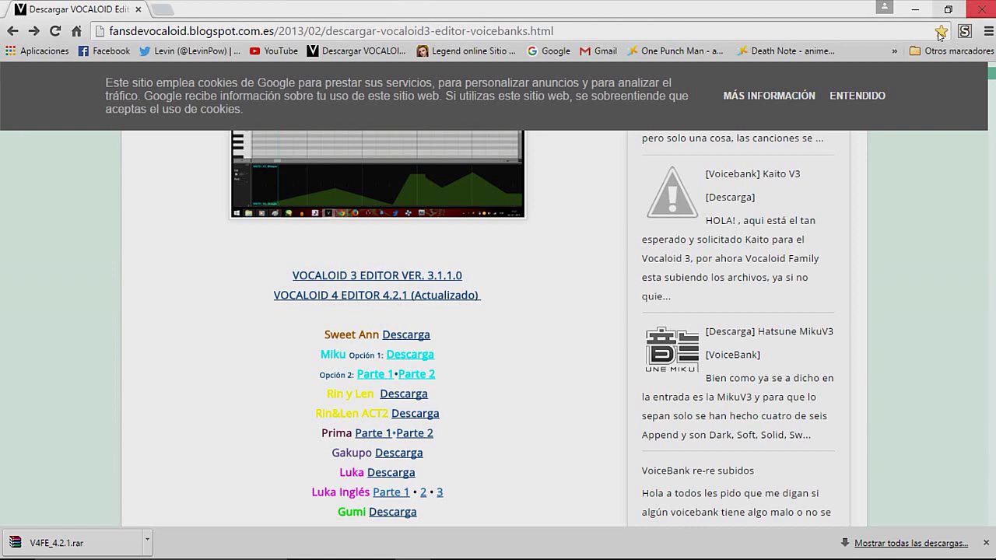
drag(991, 78, 991, 105)
scroll(991, 105, down, 3)
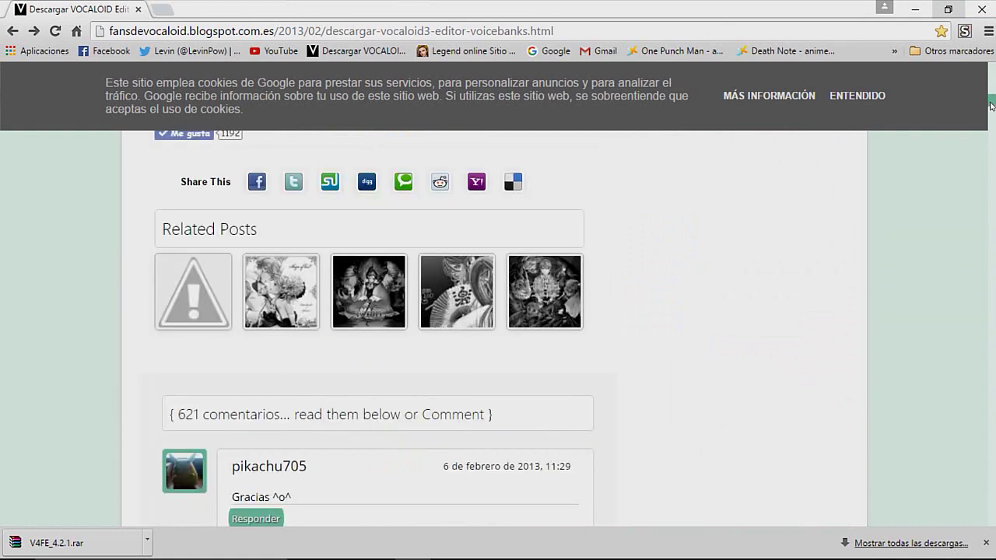
scroll(991, 103, up, 5)
middle_click(615, 270)
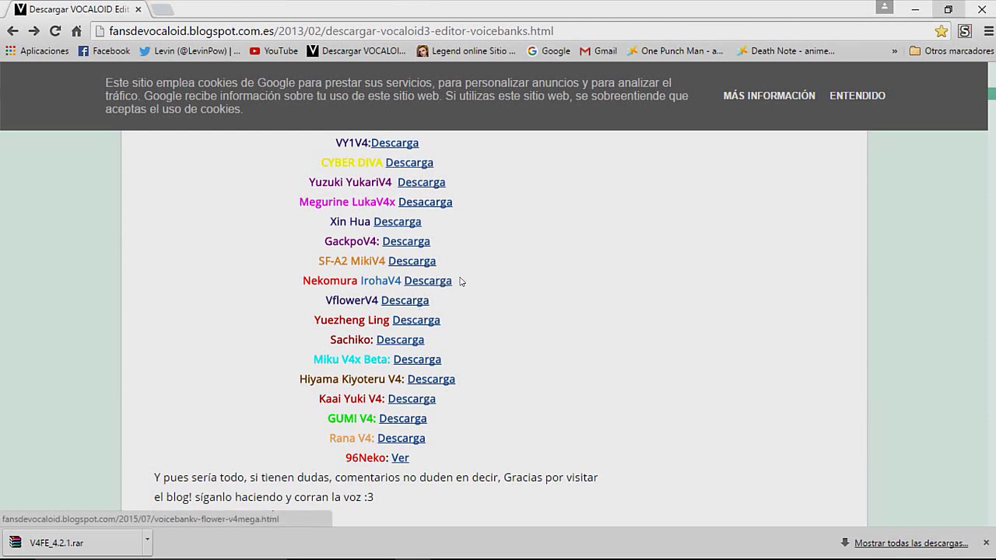
click(432, 283)
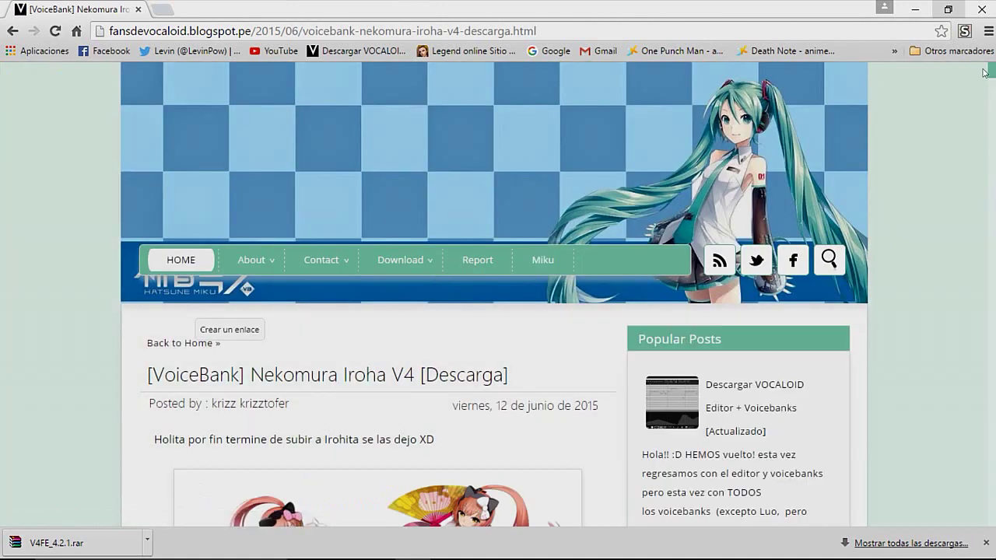
- Follow the post's MEGA link and start downloading Nekomura_Iroha_V4.rar with the browser
drag(992, 70, 991, 82)
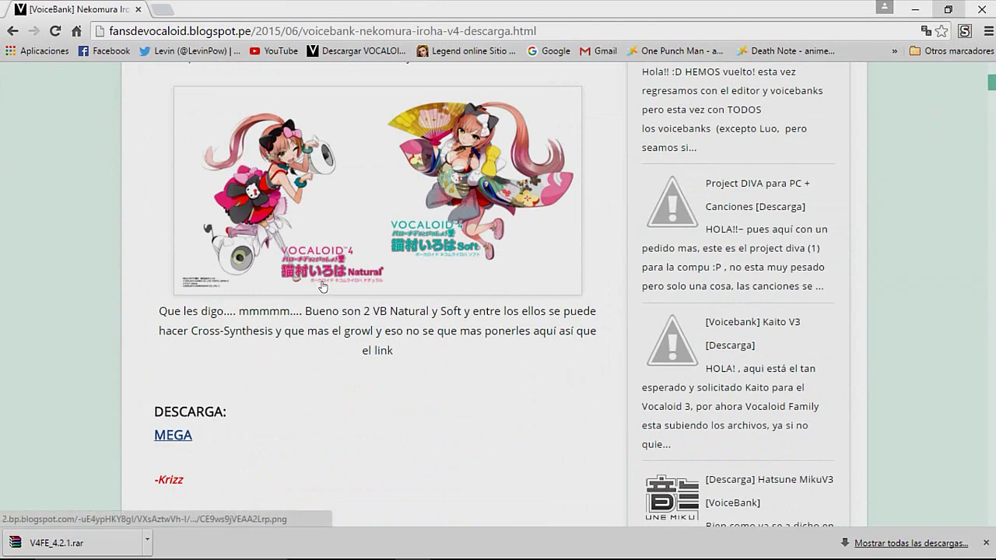
click(178, 436)
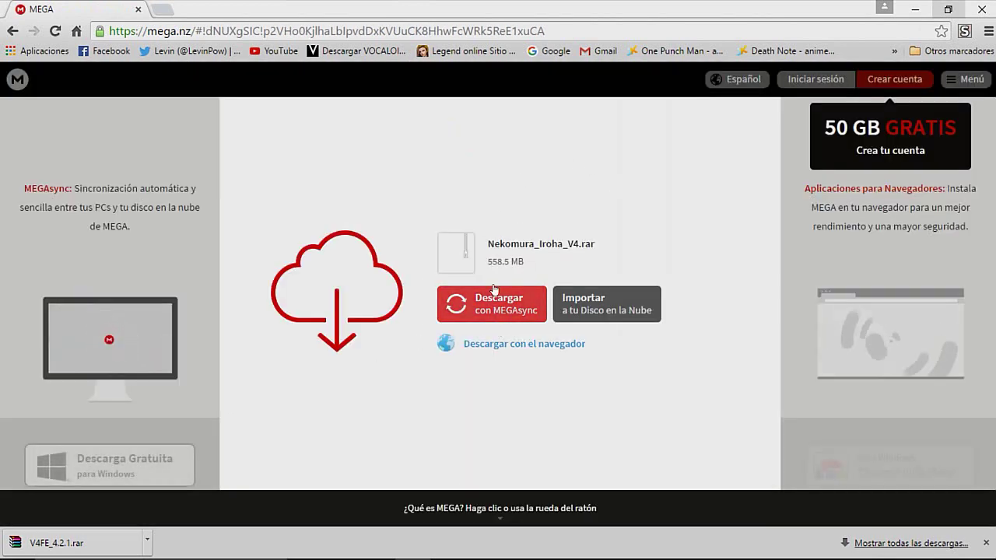
click(551, 350)
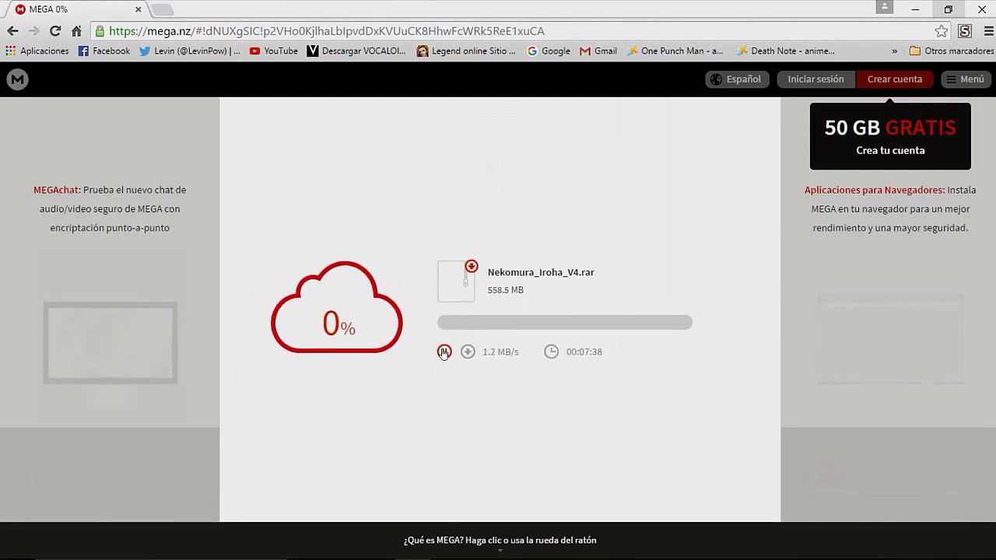
- Pause the Nekomura_Iroha_V4.rar download and close the browser to return to the desktop
click(444, 353)
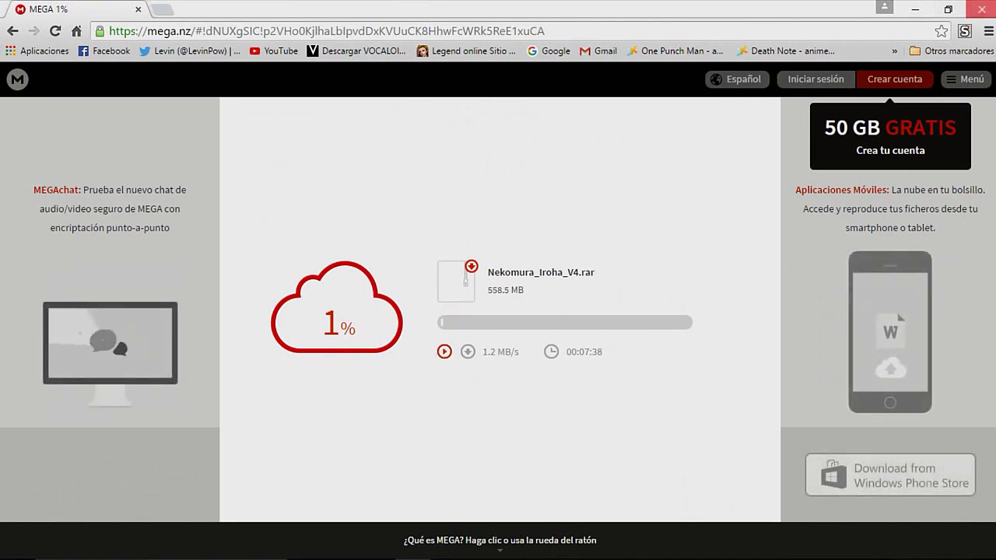
click(982, 9)
click(470, 170)
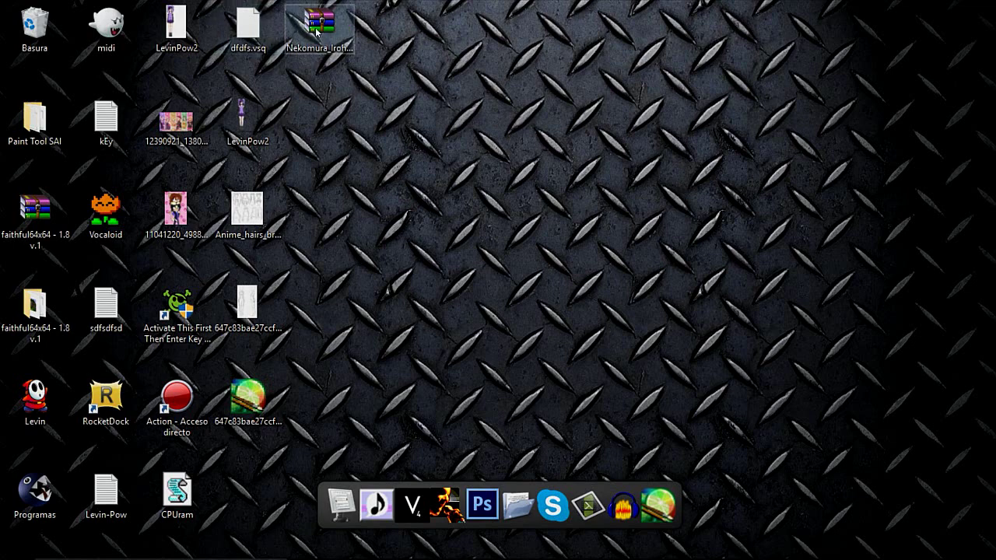
- Move the Nekomura_Iroha_V4 archive to an empty area of the desktop and extract its contents there
drag(318, 18, 503, 146)
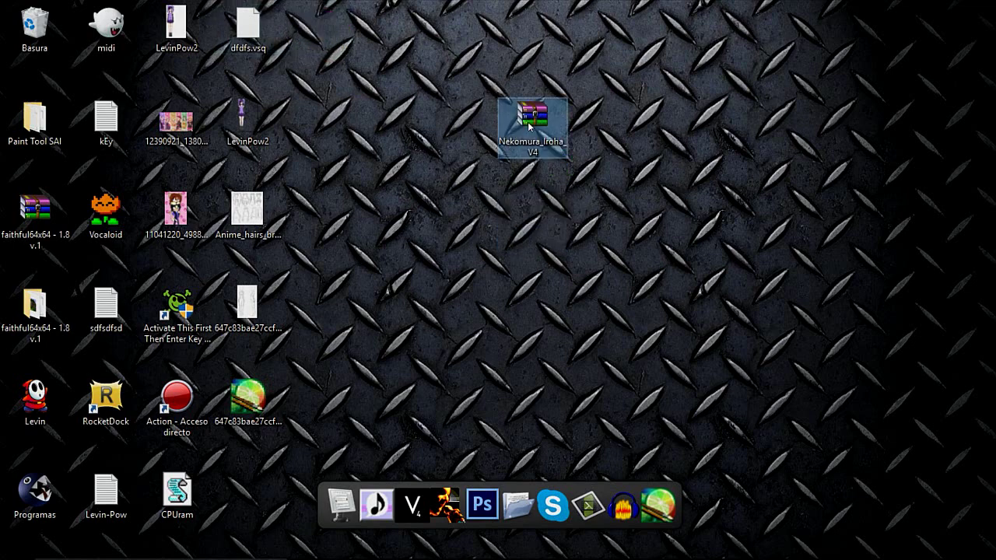
right_click(527, 122)
click(563, 165)
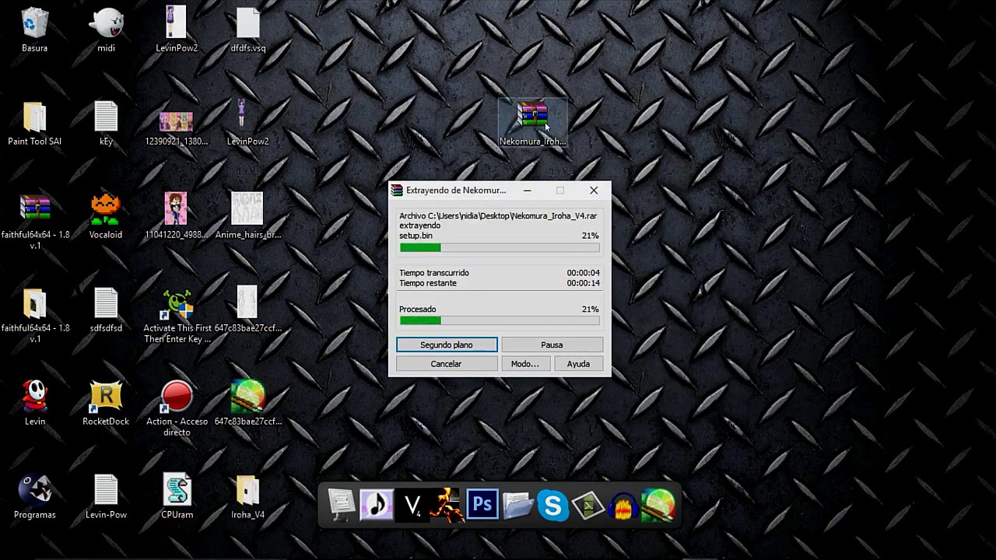
click(528, 115)
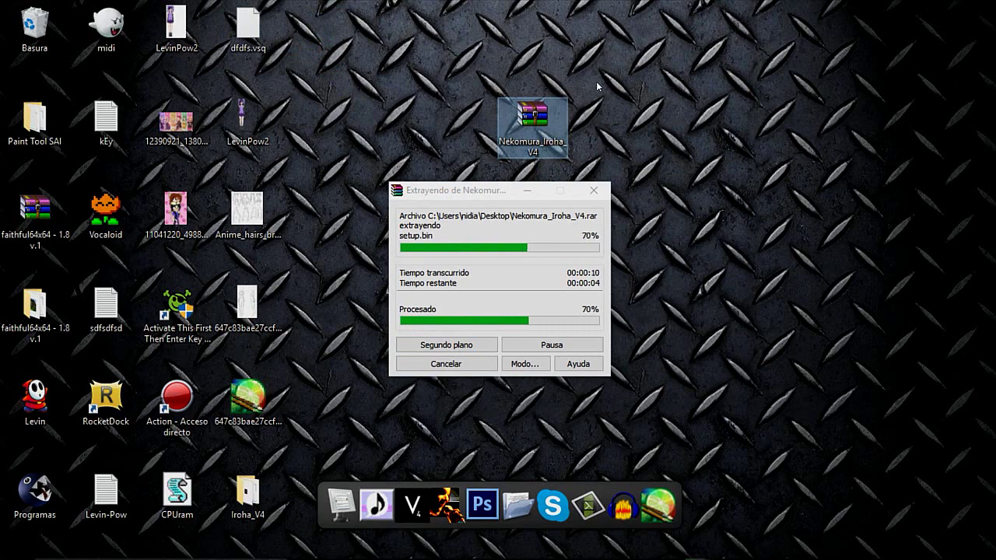
drag(504, 193, 567, 96)
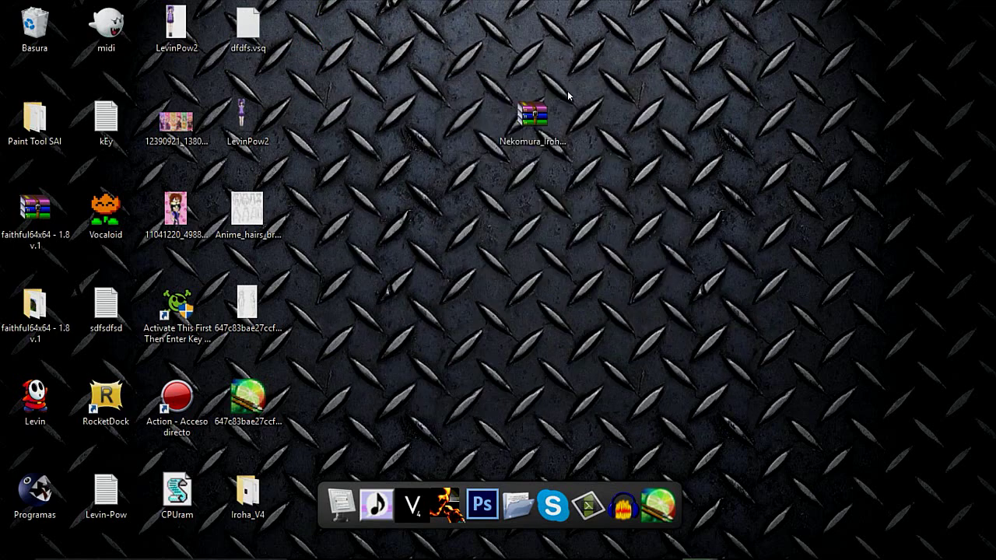
- Discard the Nekomura_Iroha_V4 archive in the recycle bin and open the extracted Iroha_V4 folder
drag(537, 124, 319, 35)
drag(319, 35, 35, 27)
drag(218, 490, 503, 214)
double_click(503, 214)
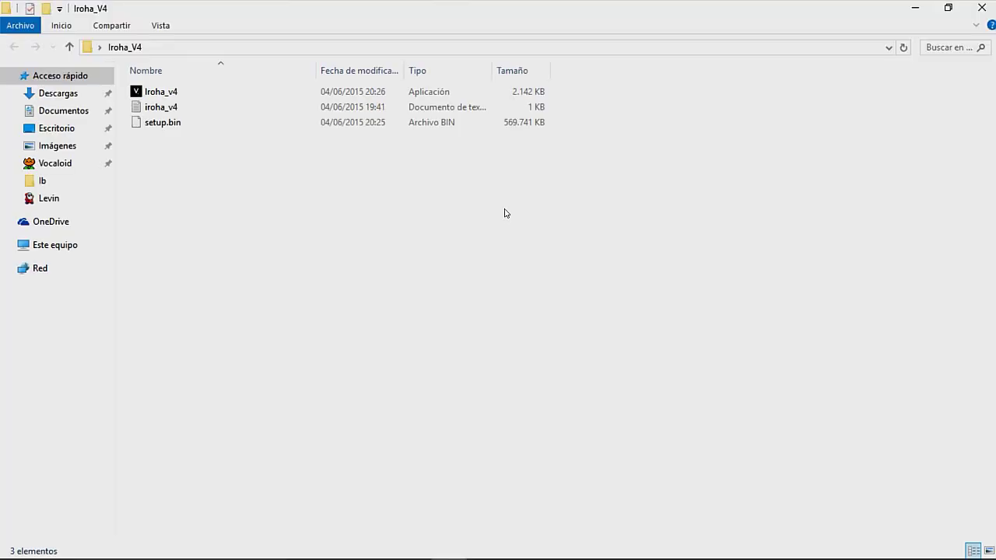
- View and close the iroha_v4 text file, and examine the Iroha_v4 application and setup.bin in the folder
double_click(186, 107)
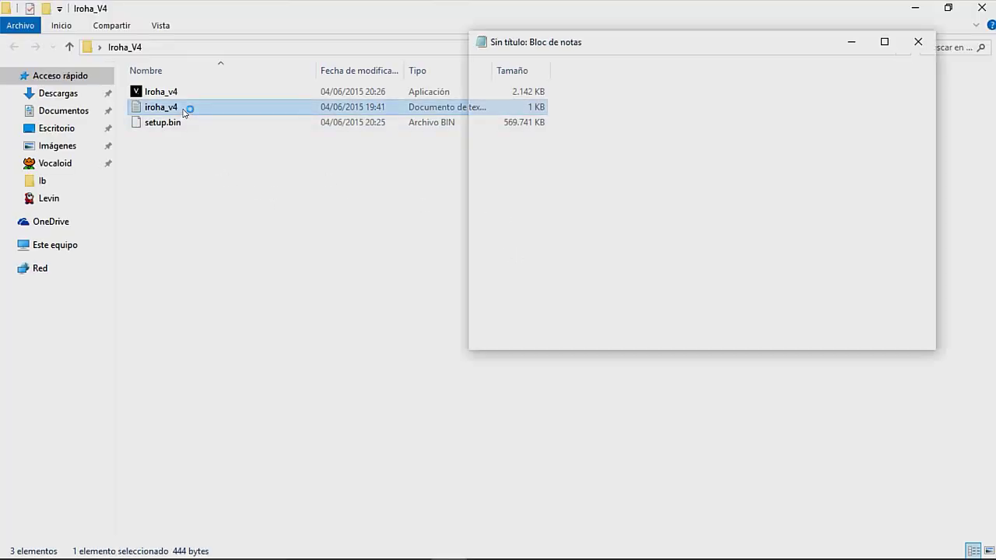
click(905, 48)
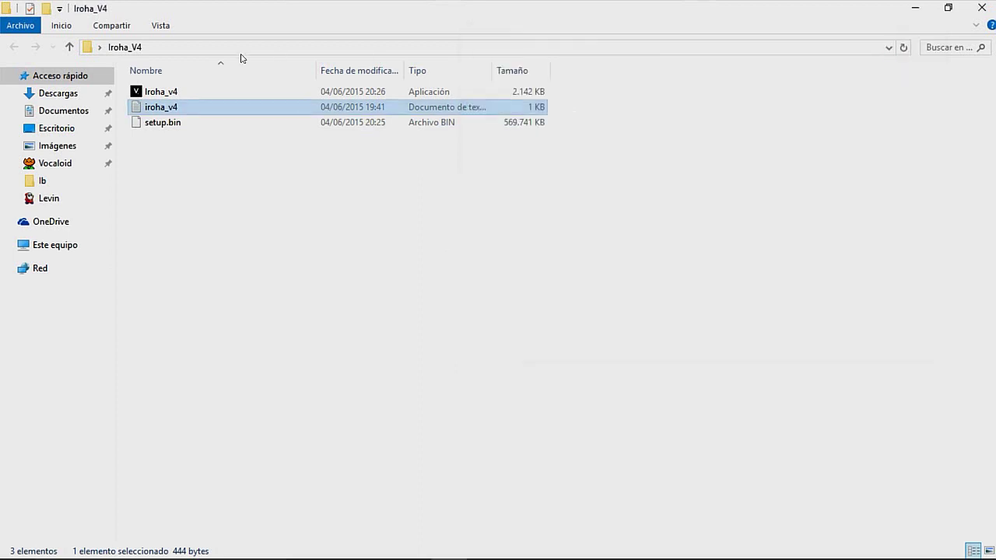
click(175, 122)
click(175, 92)
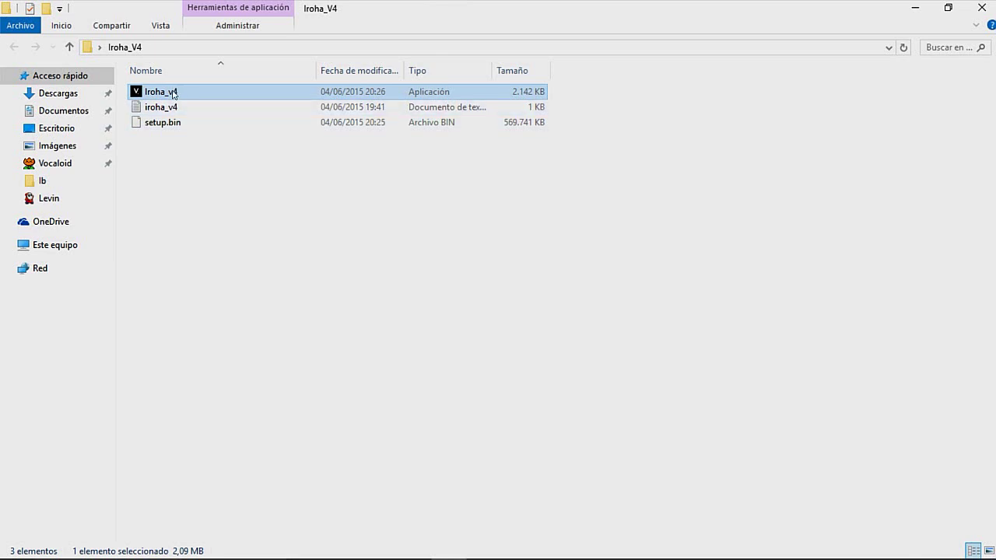
mouse_move(174, 95)
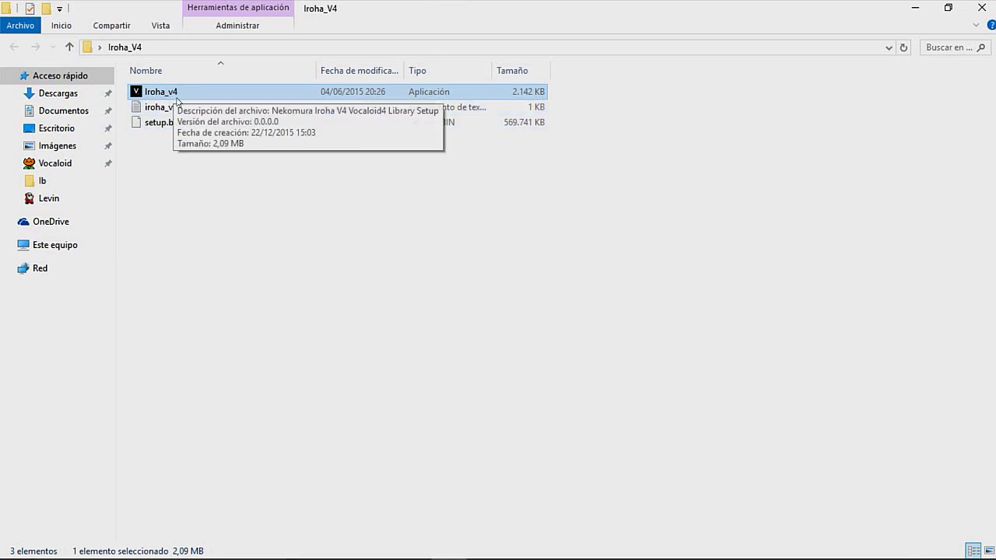
click(177, 125)
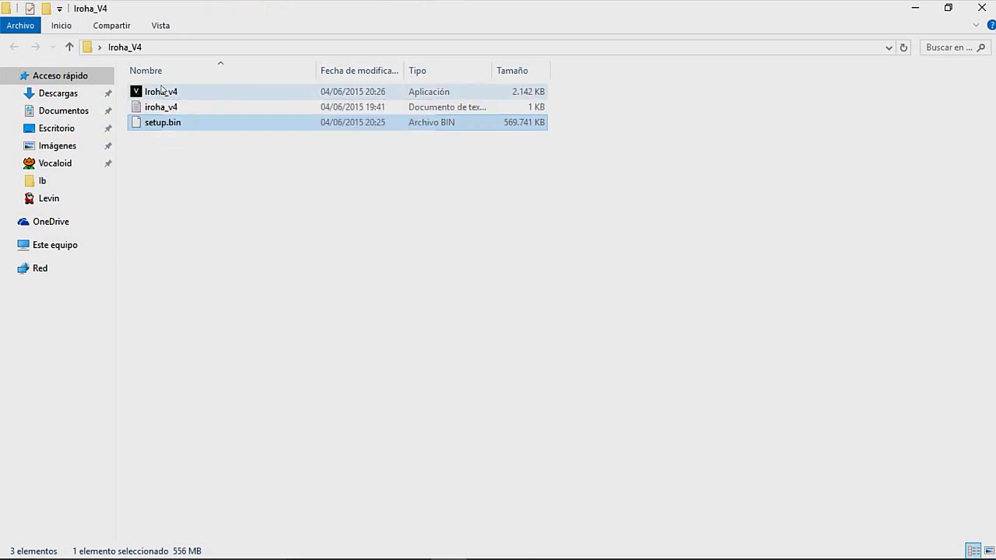
ctrl+click(162, 91)
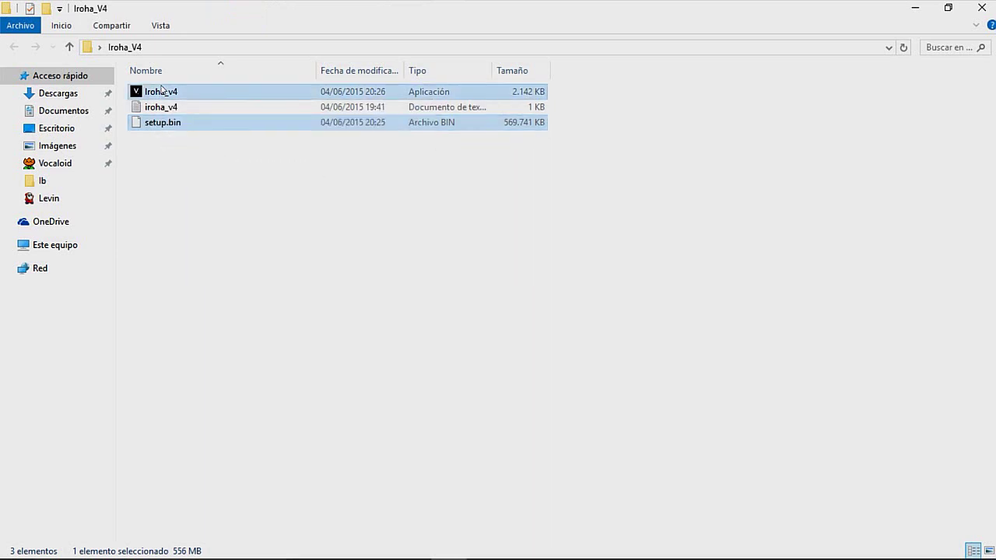
click(154, 177)
- Run the Iroha_v4 application and install the Nekomura Iroha V4 Vocaloid4 Library with its default settings
drag(268, 9, 563, 83)
click(483, 174)
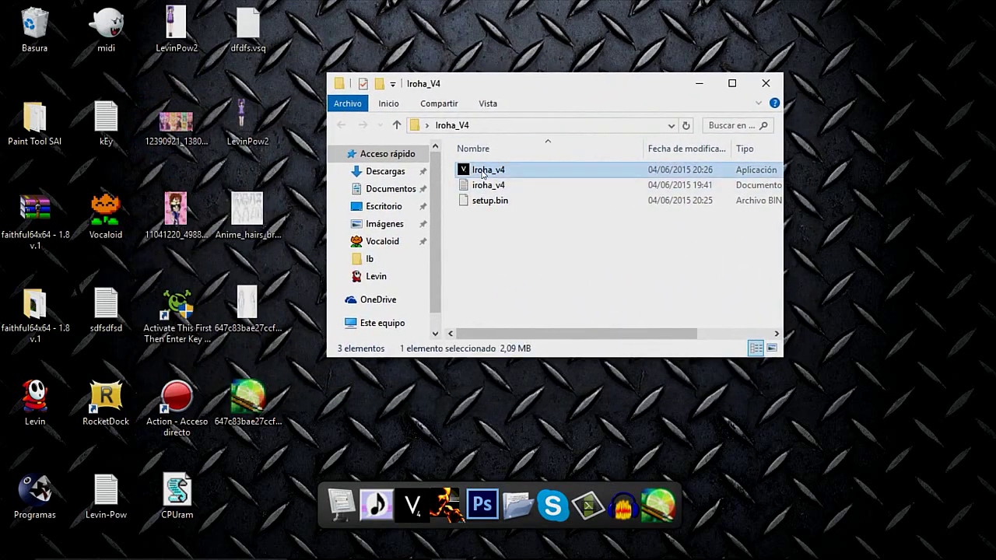
double_click(482, 171)
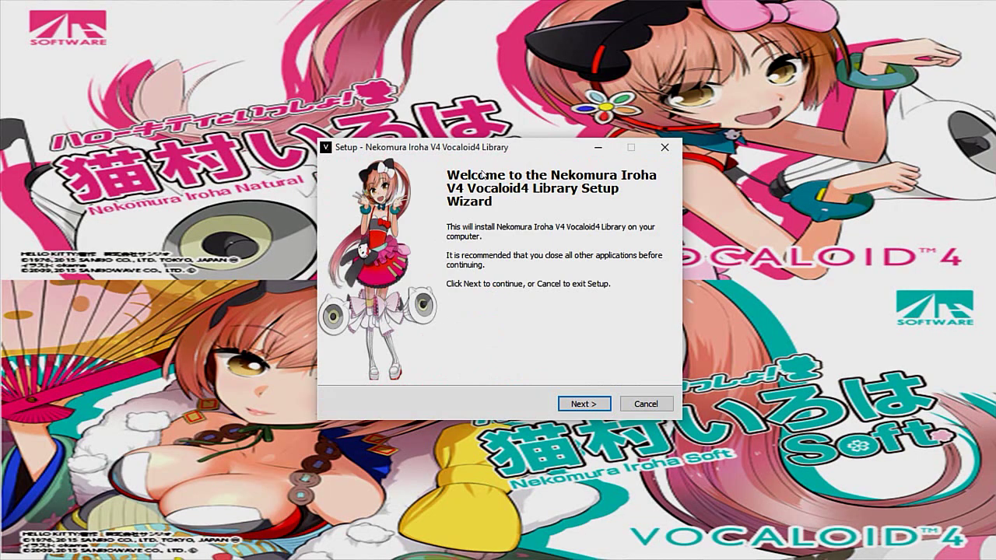
click(579, 412)
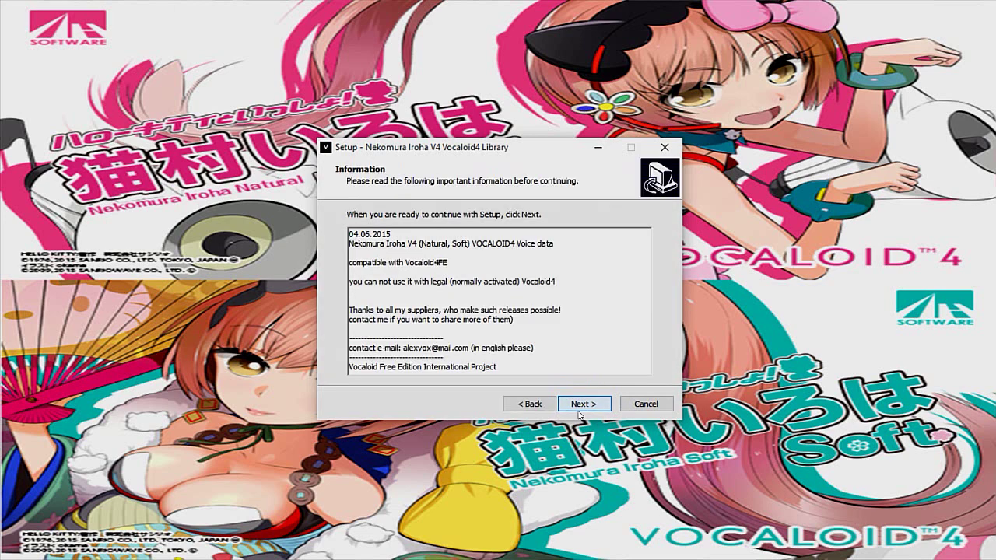
click(578, 413)
click(578, 413)
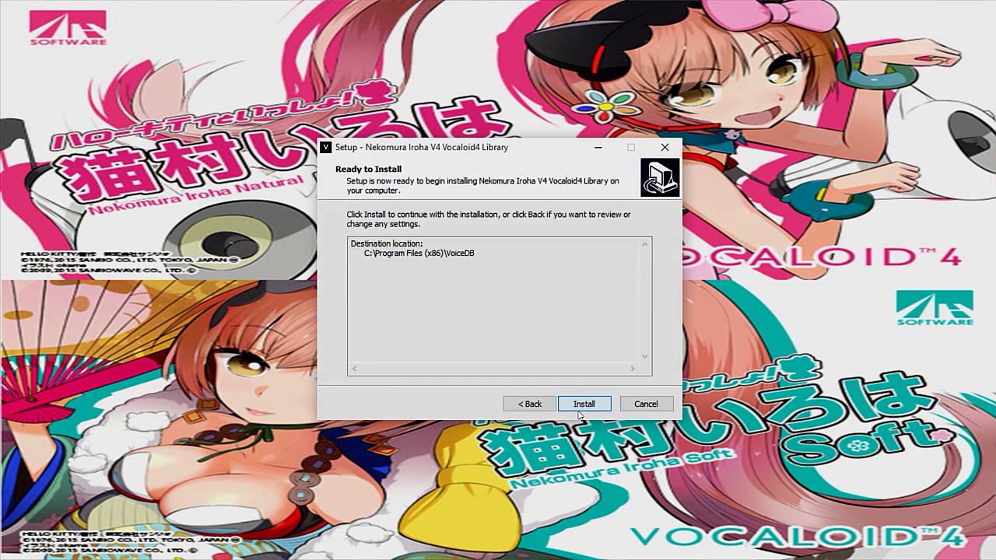
click(578, 413)
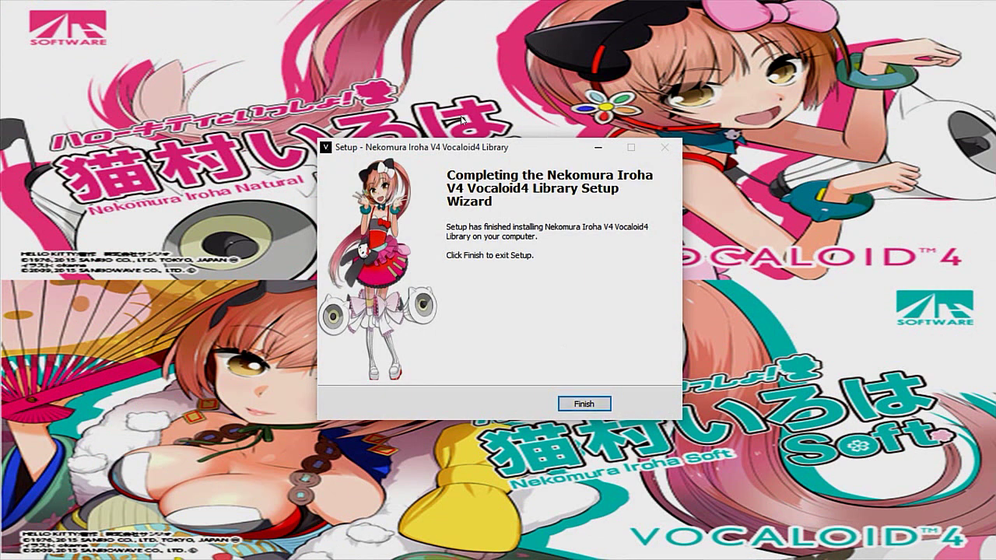
click(583, 400)
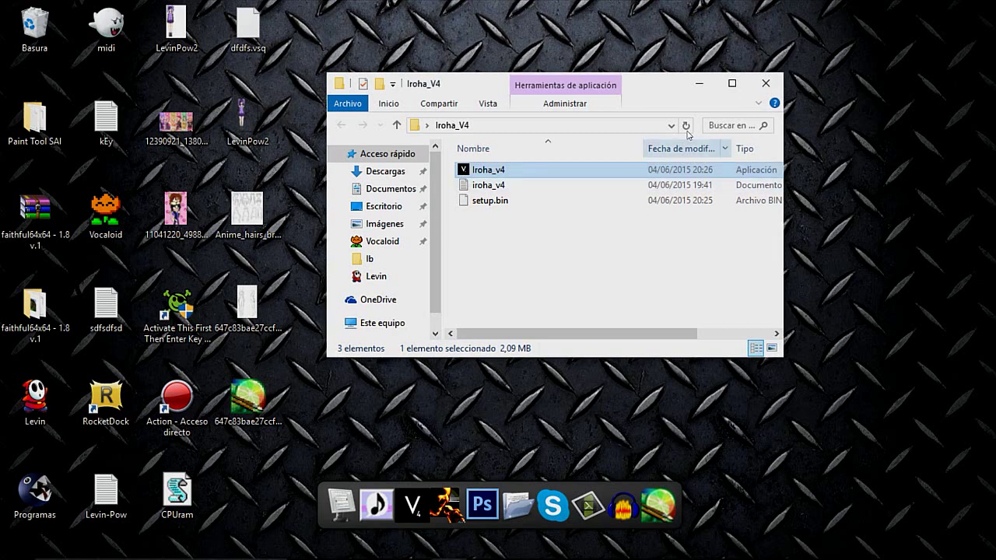
- Close the Iroha_V4 folder window and place the folder back beside the other desktop files
click(766, 84)
drag(543, 208, 252, 493)
drag(252, 493, 27, 19)
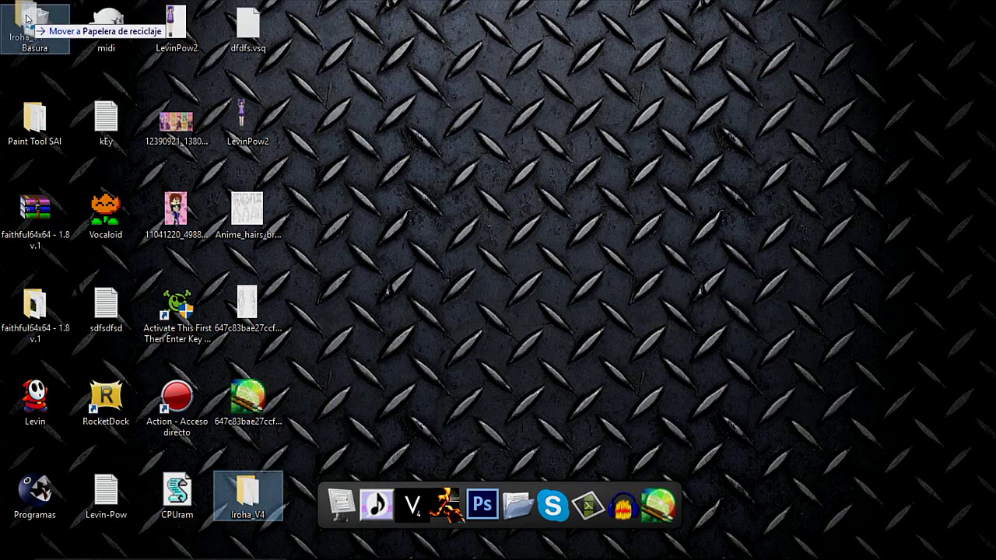
key(Escape)
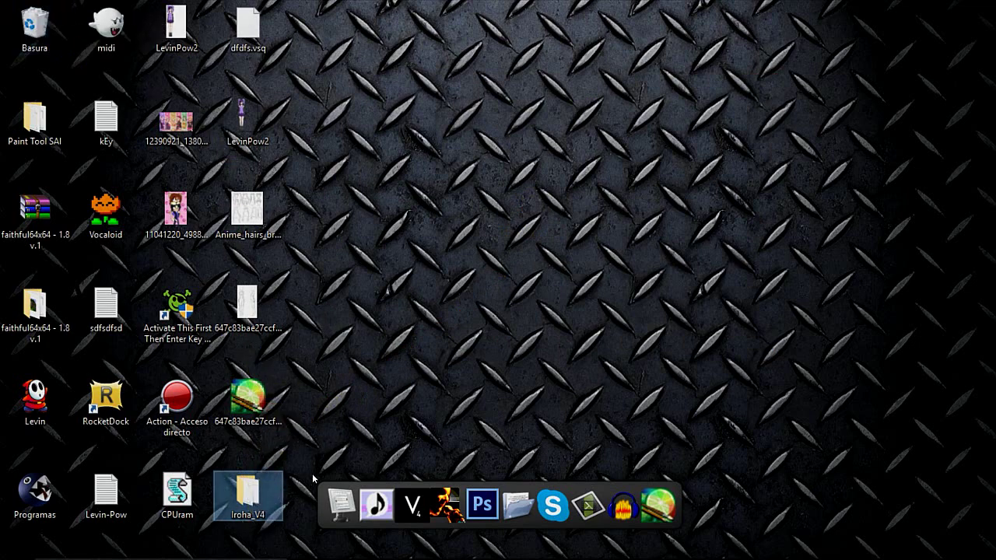
click(539, 215)
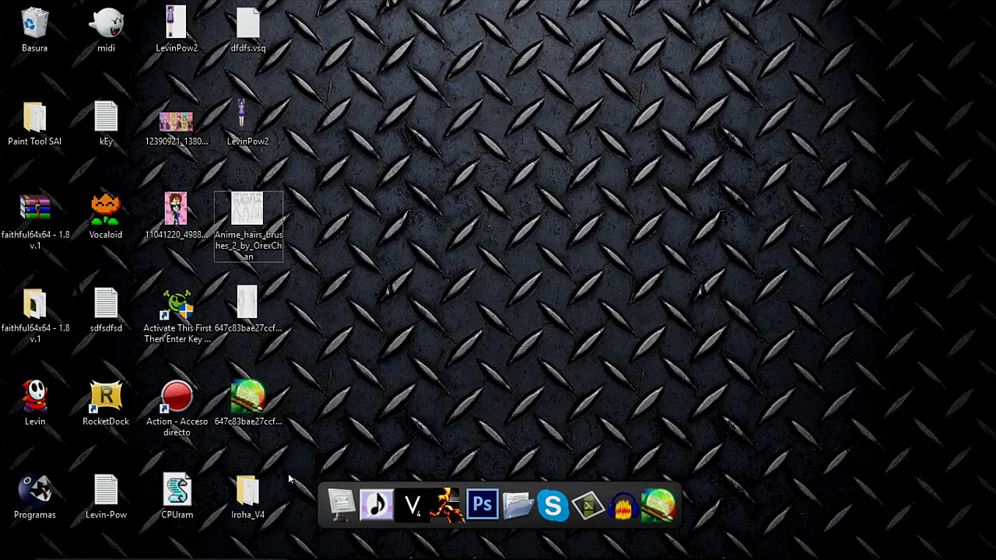
drag(248, 491, 535, 312)
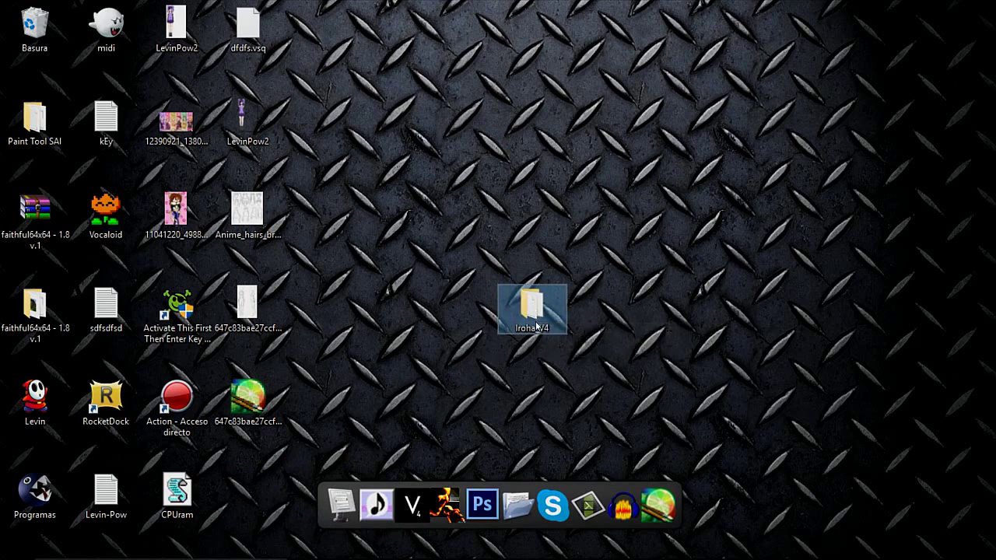
drag(536, 326, 263, 498)
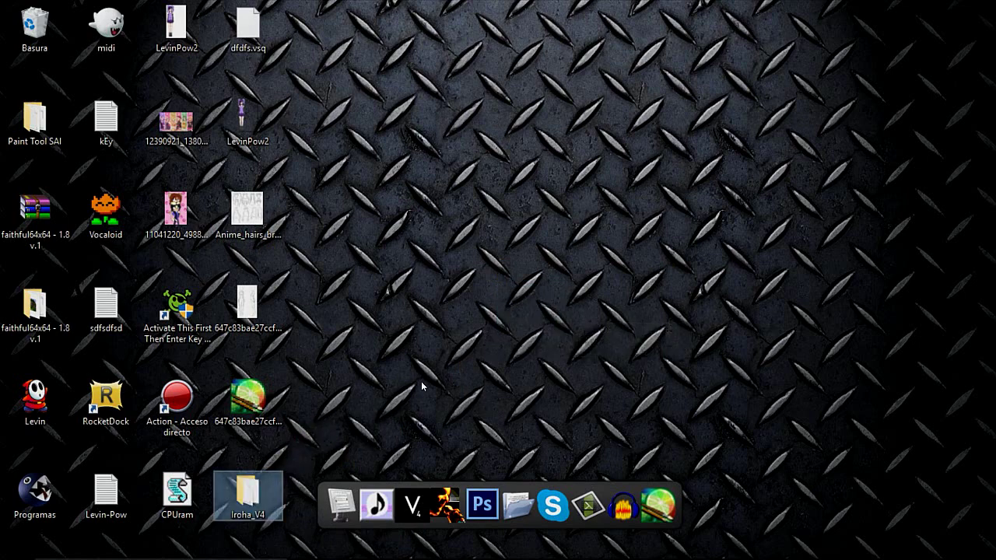
- Start temporarily deactivating the ESET NOD32 protection, view the available time intervals, and close the dialog without applying one
mouse_move(716, 557)
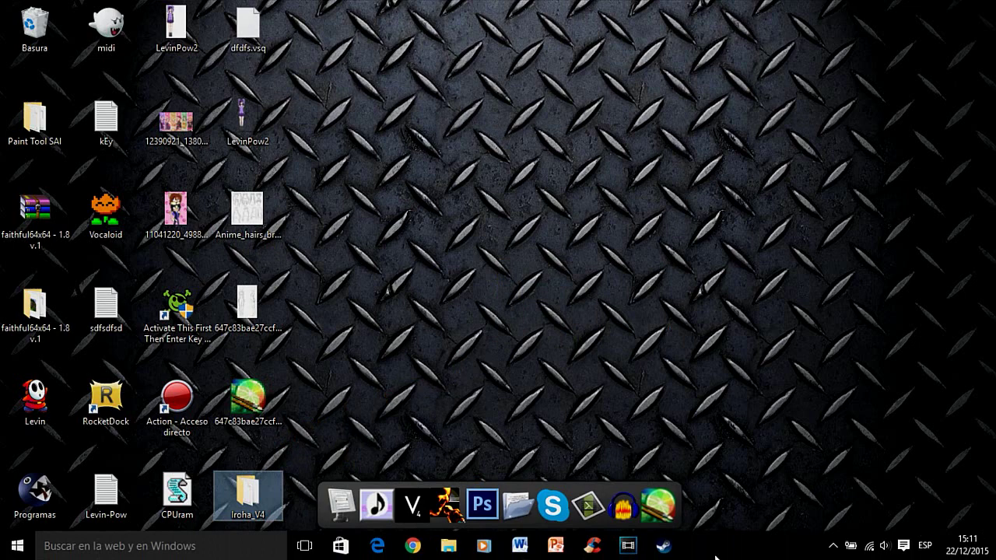
click(833, 545)
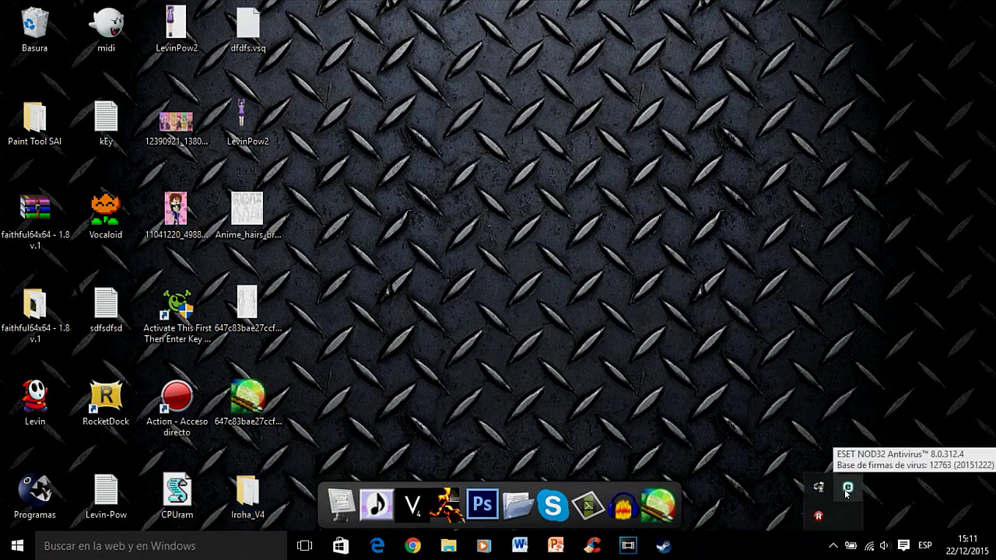
right_click(847, 492)
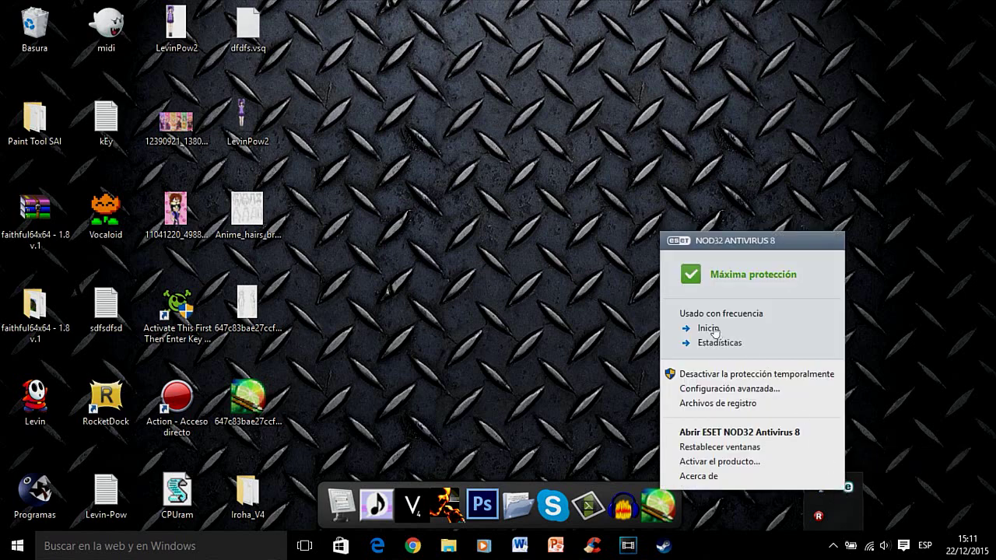
click(732, 376)
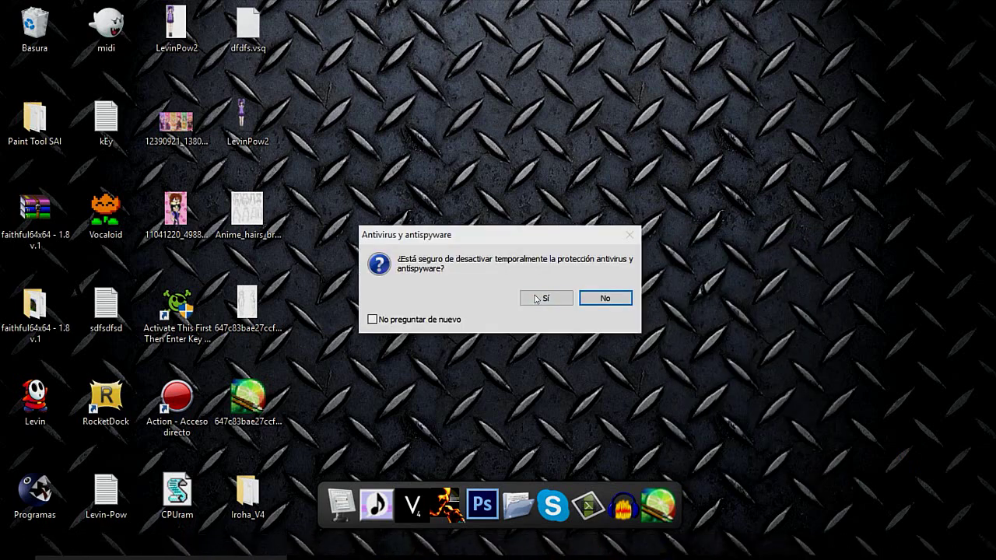
click(547, 300)
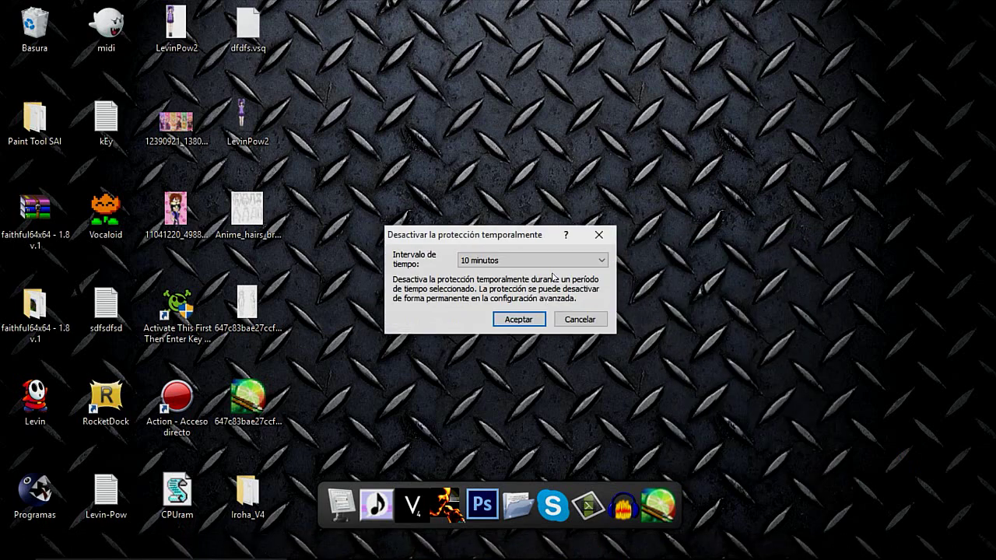
click(553, 269)
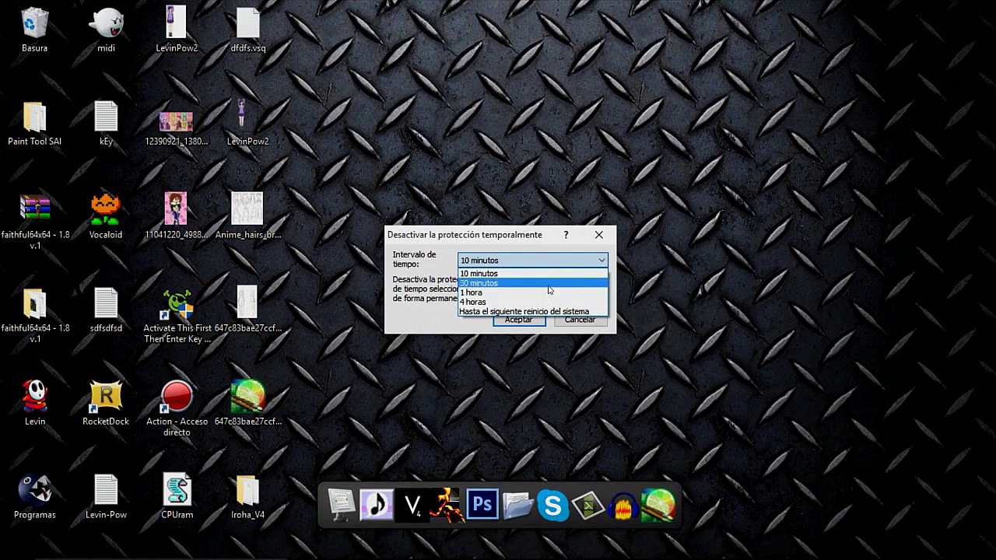
click(597, 235)
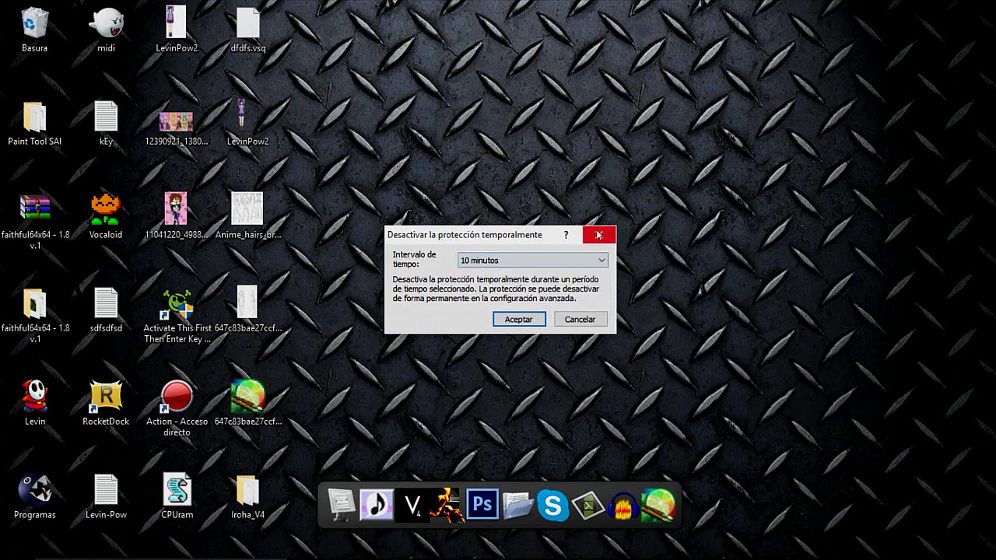
click(598, 234)
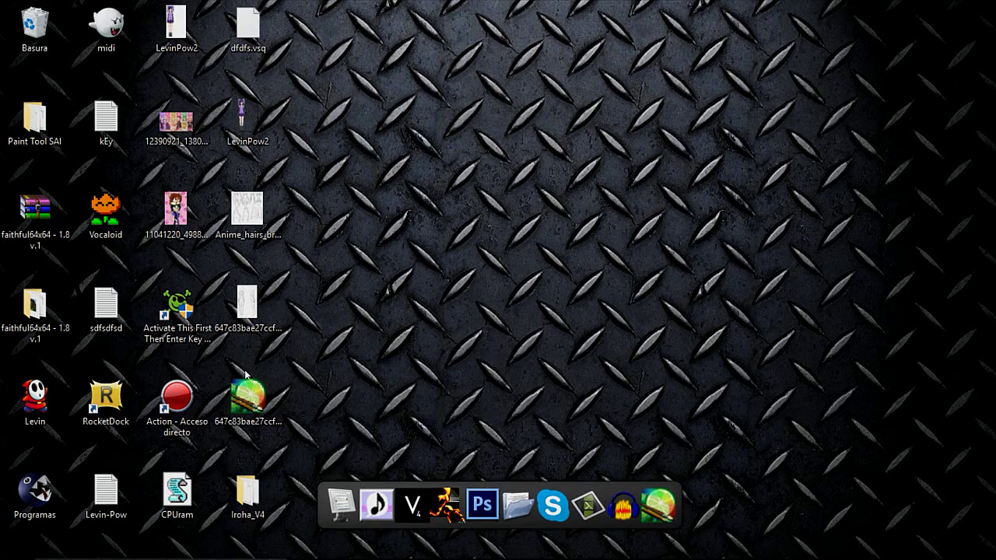
- Open the Iroha_V4 folder, view its files in a maximized window, and close it
double_click(246, 490)
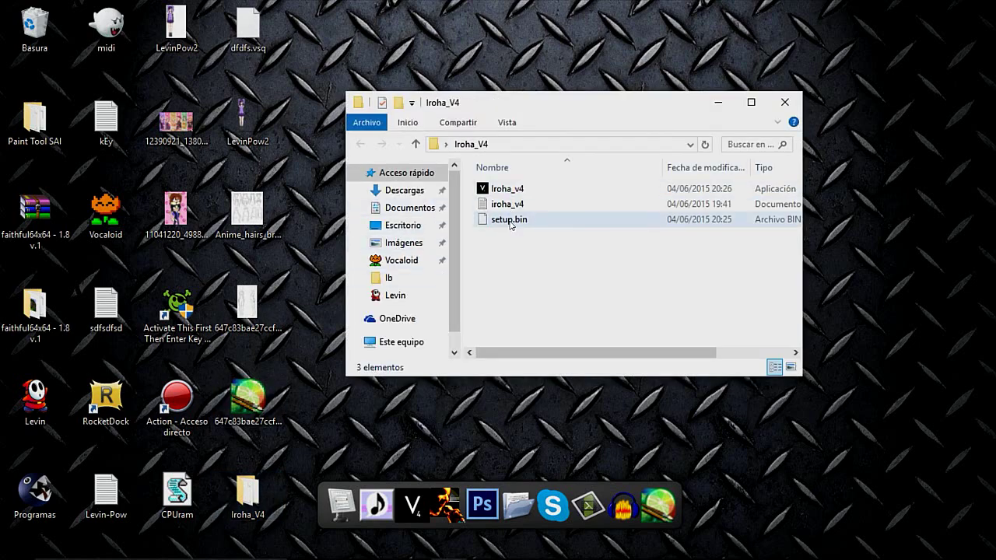
click(759, 108)
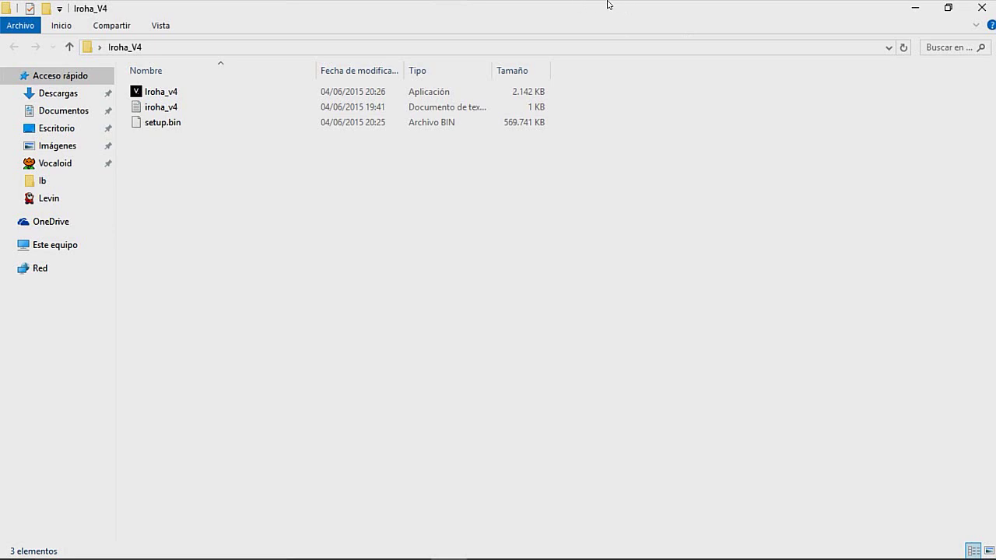
click(981, 8)
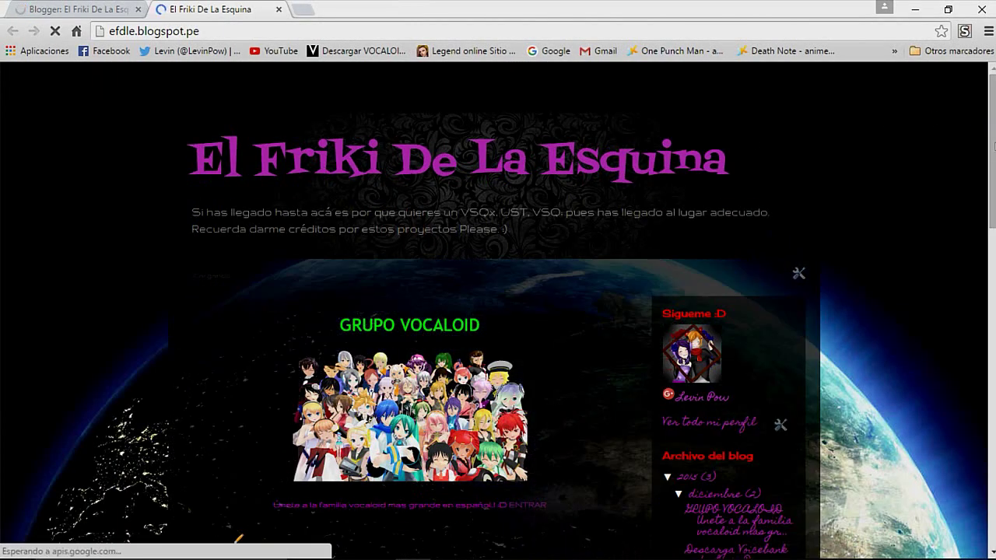
- Open the GRUPO VOCALOID post's ENTRAR link in a new tab and look through the blog's Utau voicebank and VSQx download posts
drag(994, 136, 994, 201)
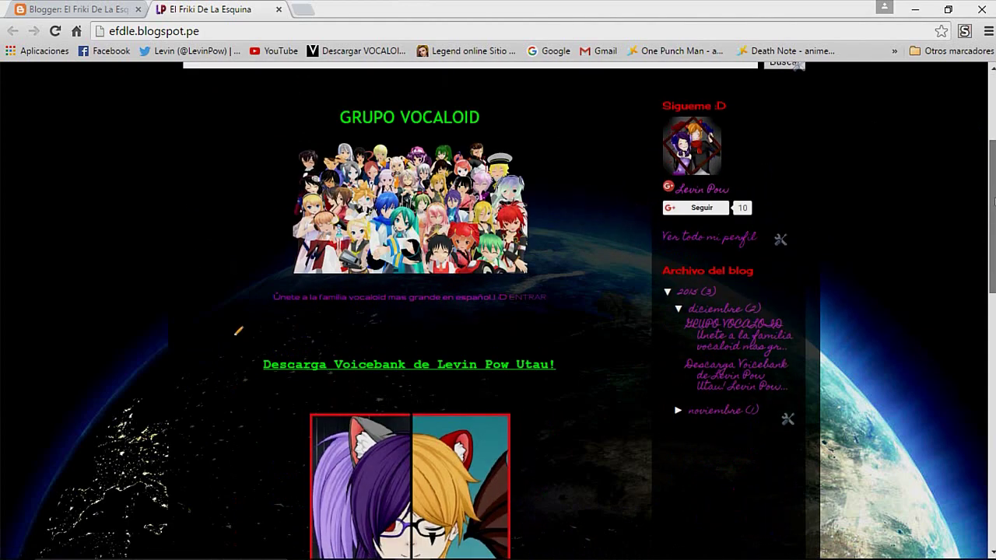
middle_click(514, 300)
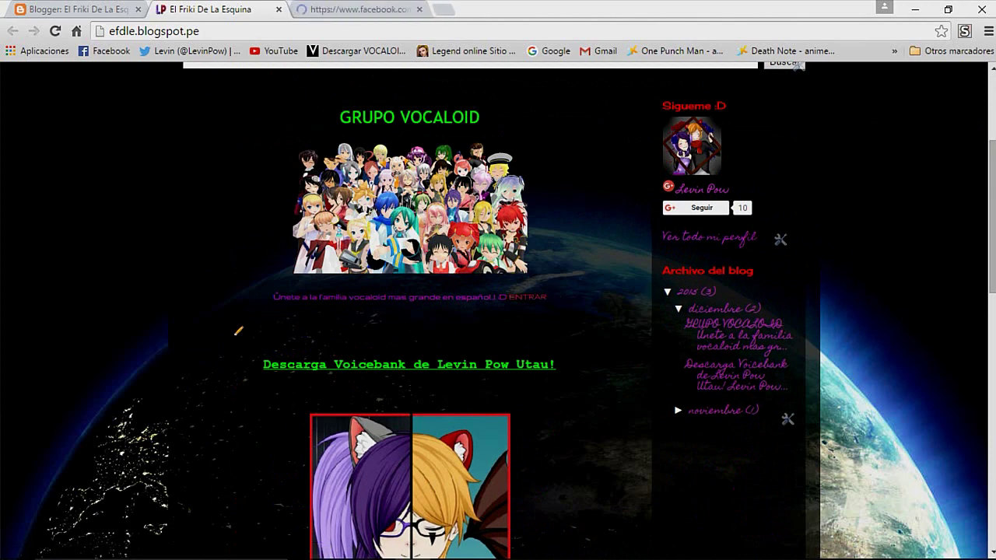
drag(993, 218, 993, 283)
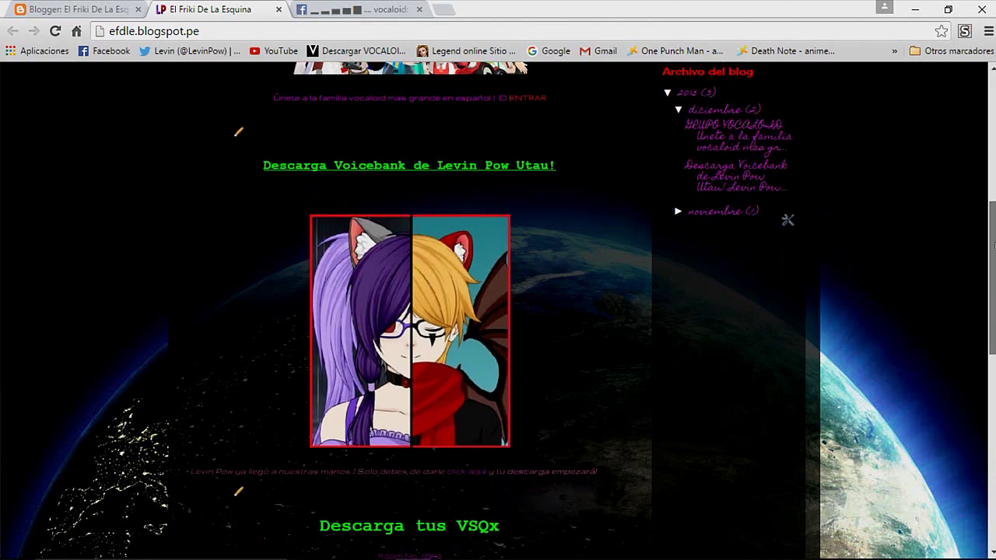
drag(992, 246, 993, 263)
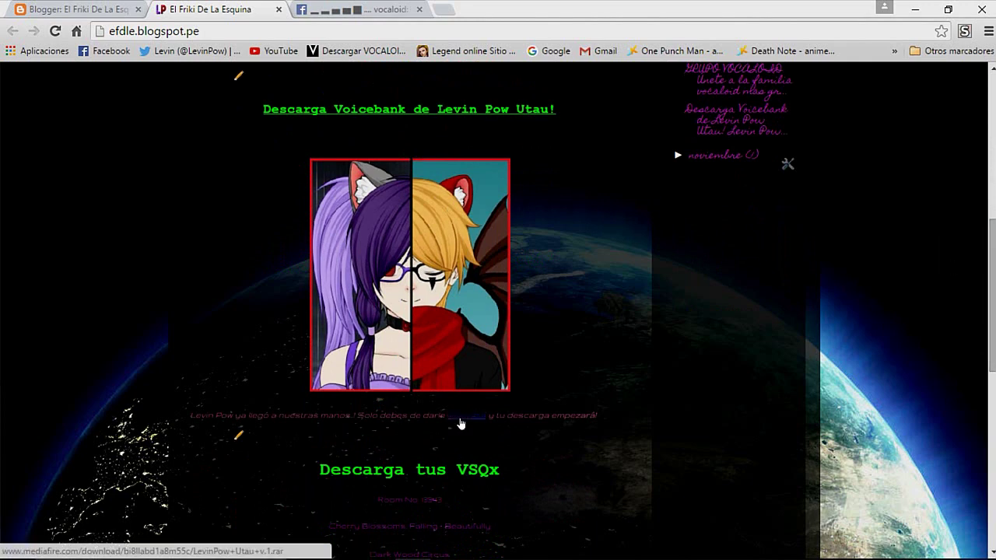
scroll(547, 389, down, 3)
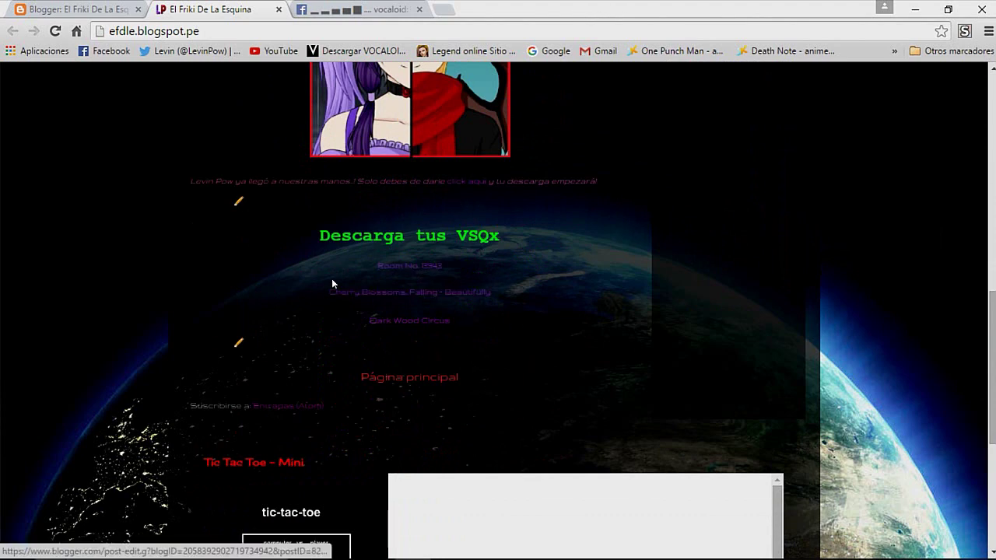
scroll(520, 200, up, 6)
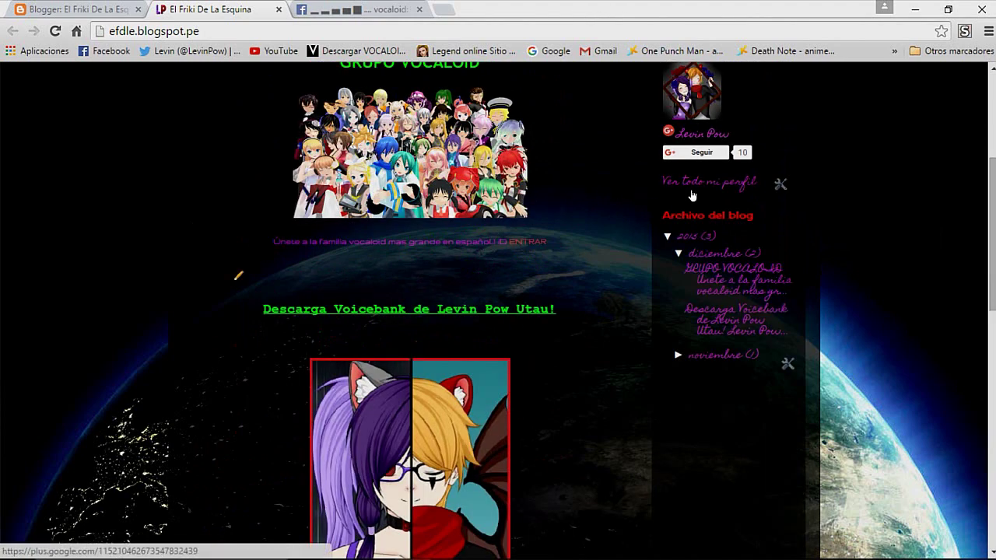
scroll(798, 177, up, 2)
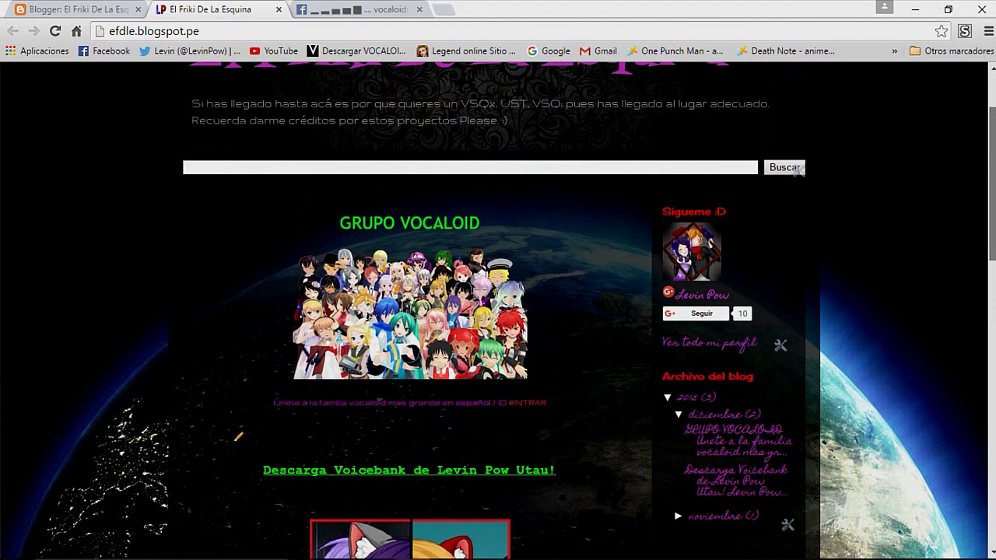
scroll(798, 178, down, 2)
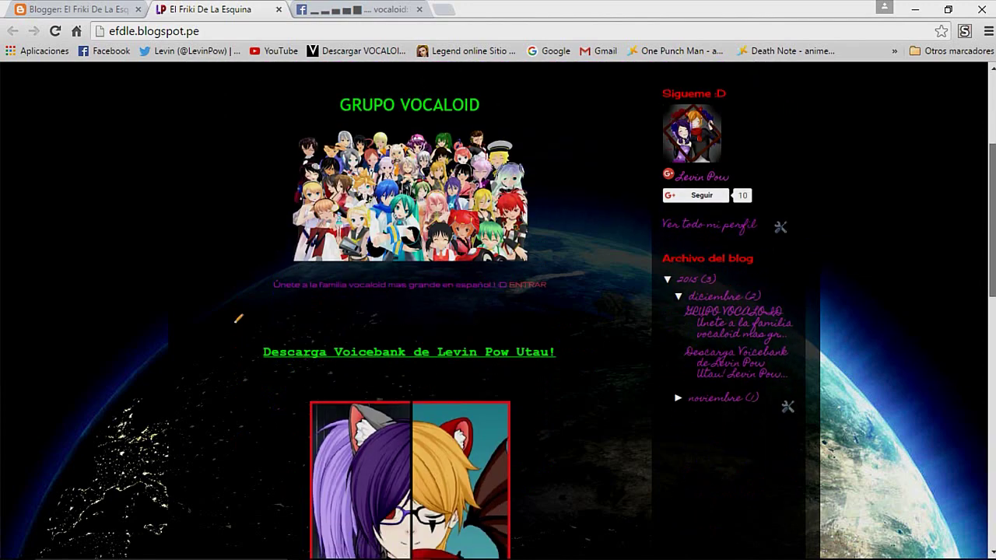
scroll(239, 317, down, 4)
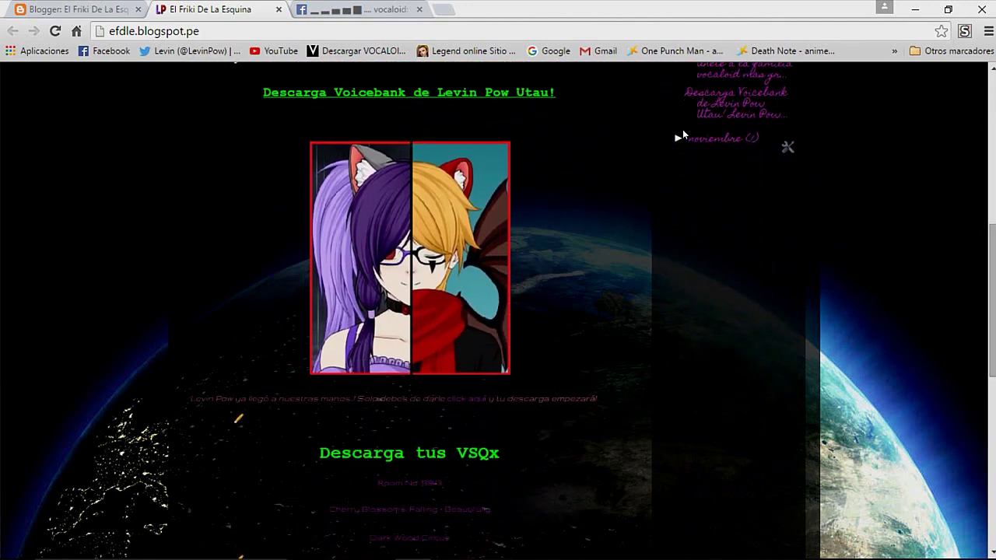
- Switch to the Vocaloid Facebook group, look through its recent posts, and close its tab
click(381, 8)
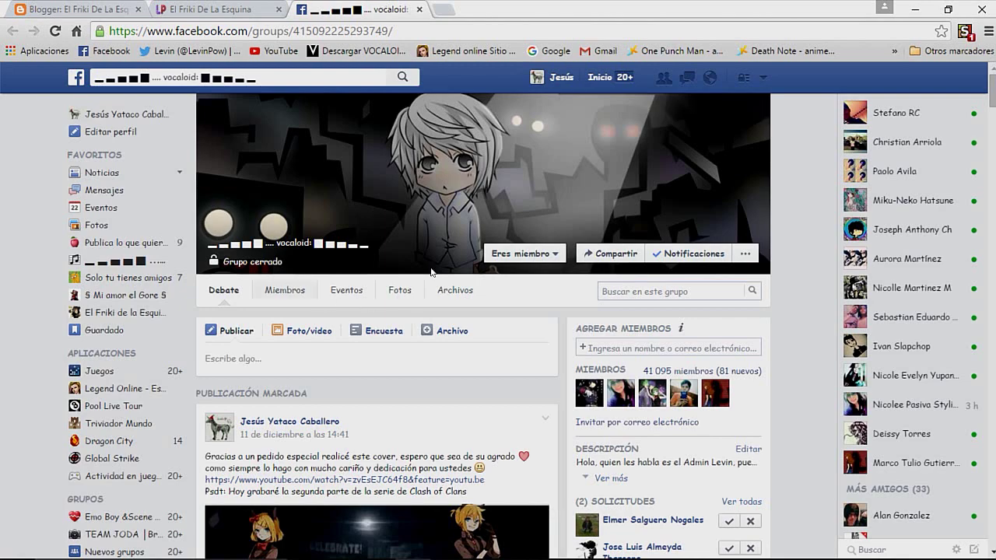
scroll(362, 393, down, 5)
scroll(362, 391, down, 5)
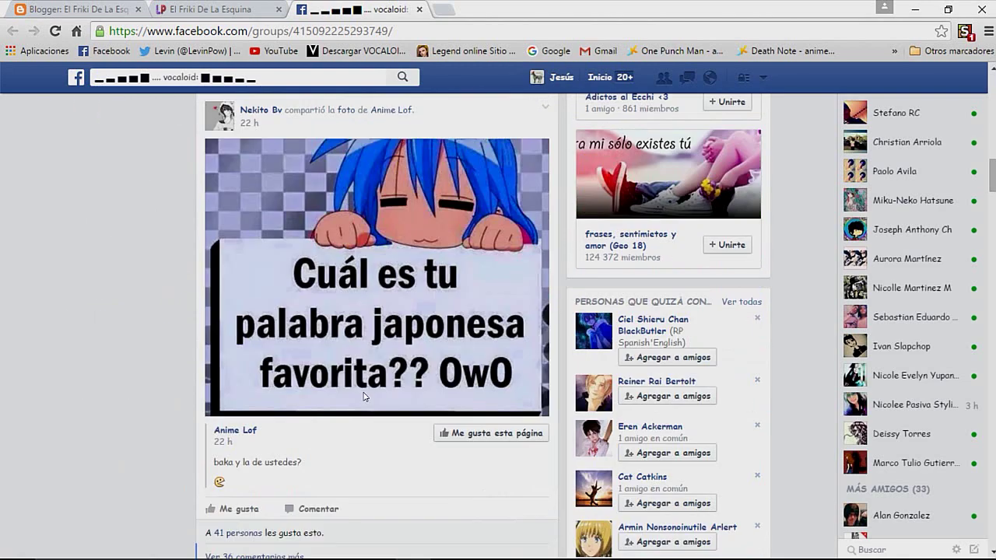
scroll(362, 389, down, 8)
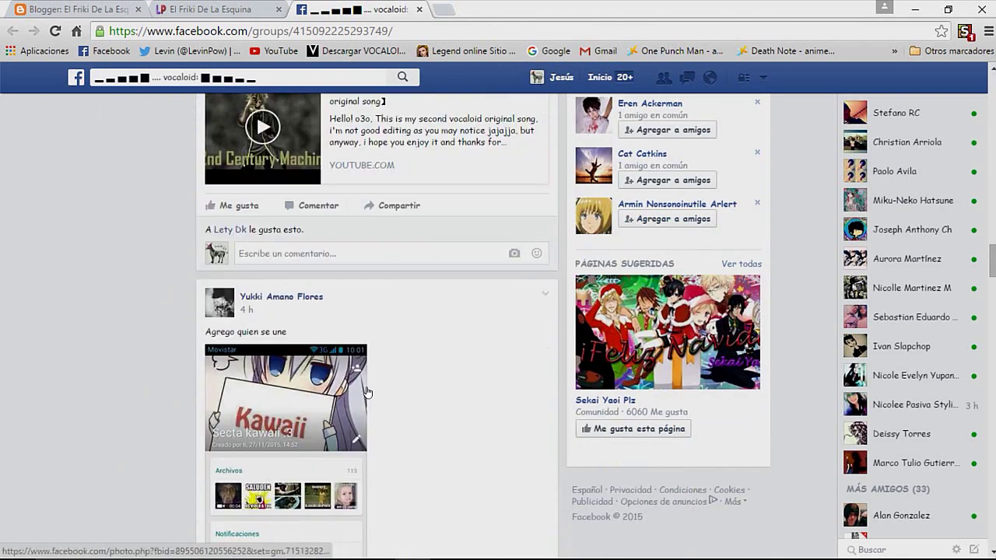
click(418, 9)
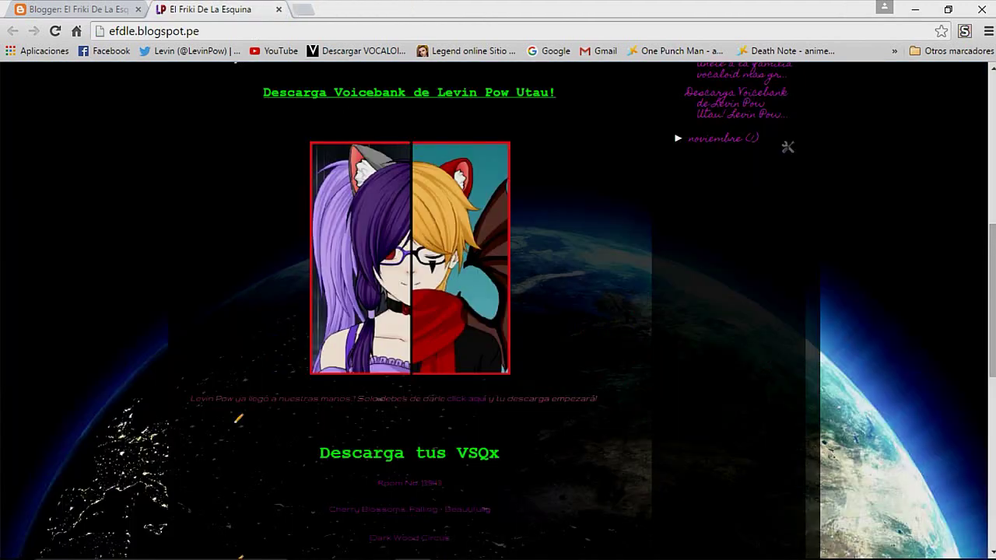